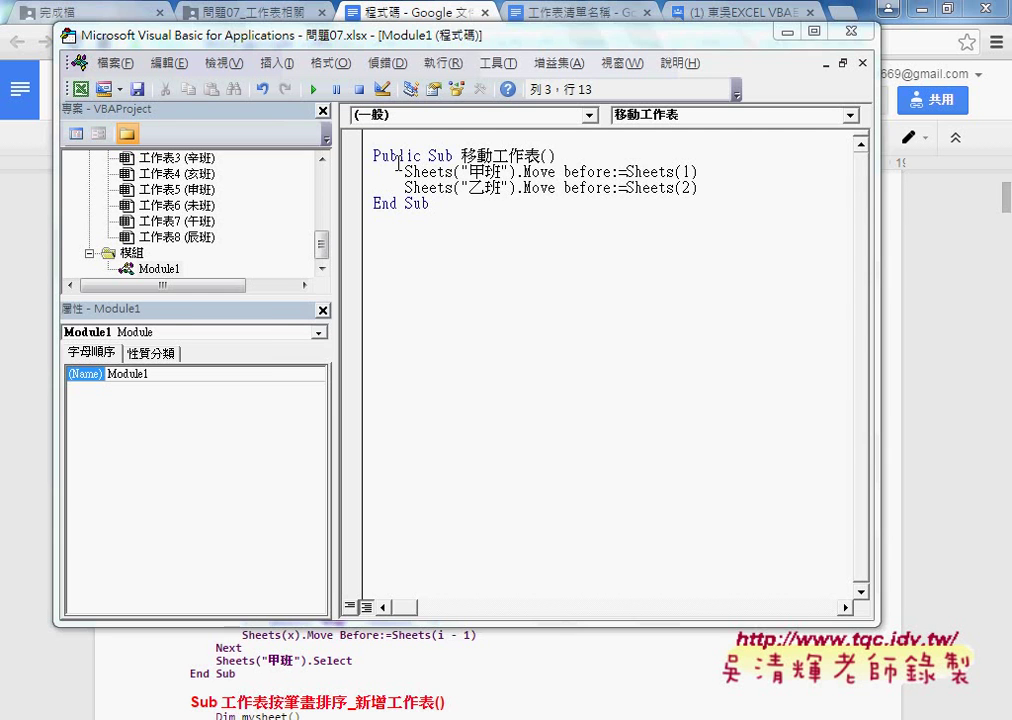
- Leave the Module1 code and bring the 問題07 workbook, with sheets 甲班 and 乙班, to the front
drag(374, 172, 705, 188)
click(455, 719)
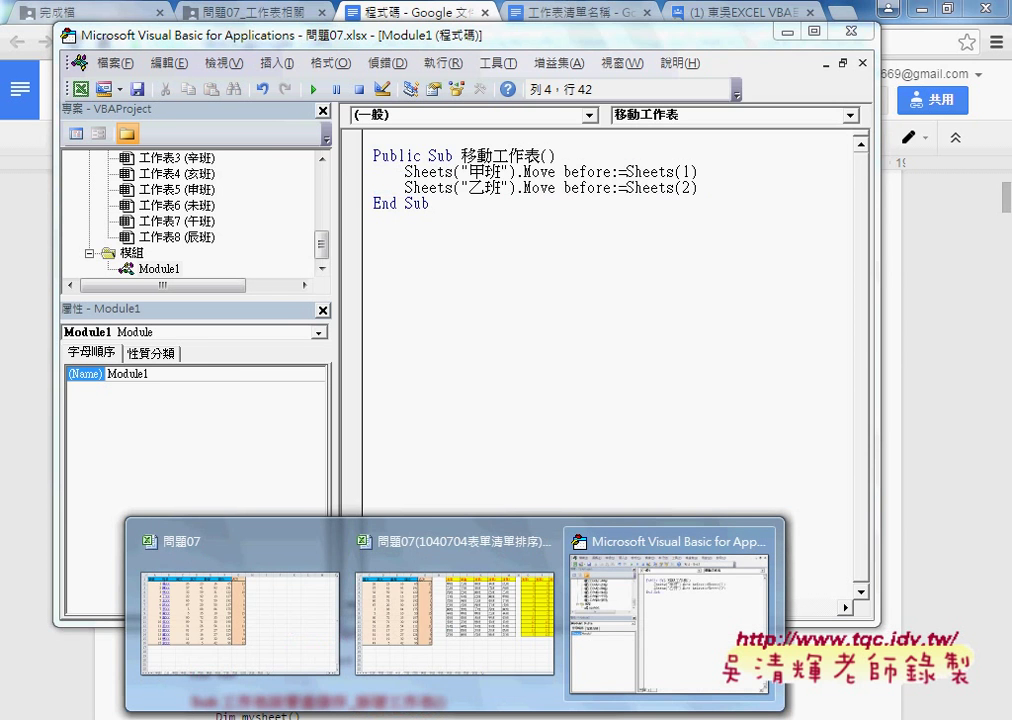
click(265, 650)
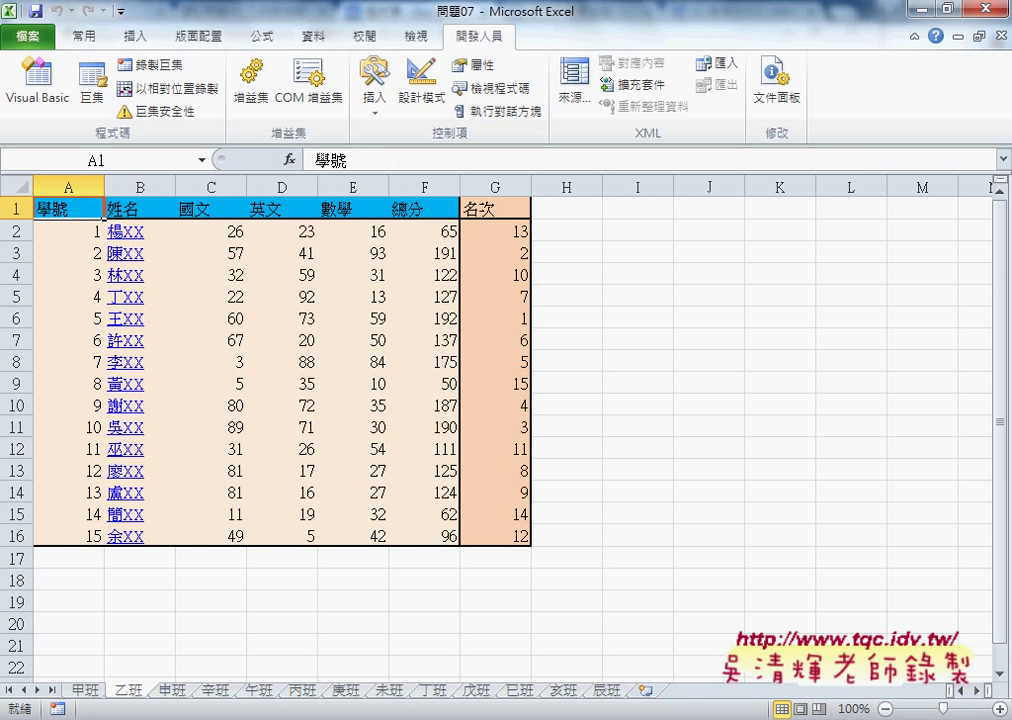
- Select cells I1:I15 in the 問題07 workbook for the class list
mouse_move(455, 719)
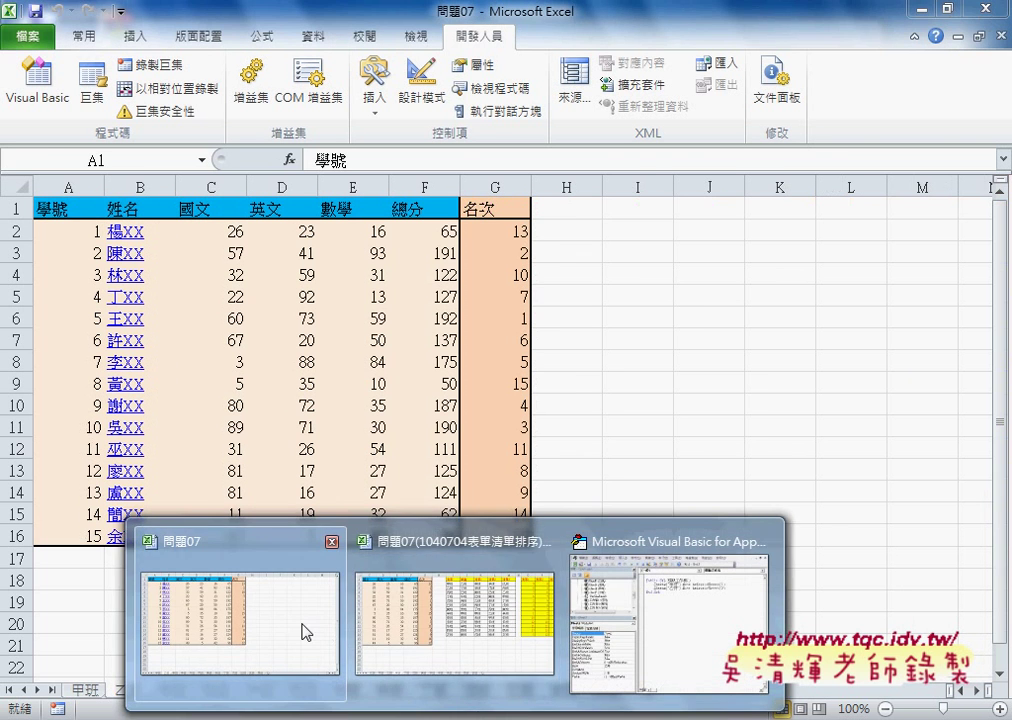
click(334, 628)
drag(636, 212, 636, 511)
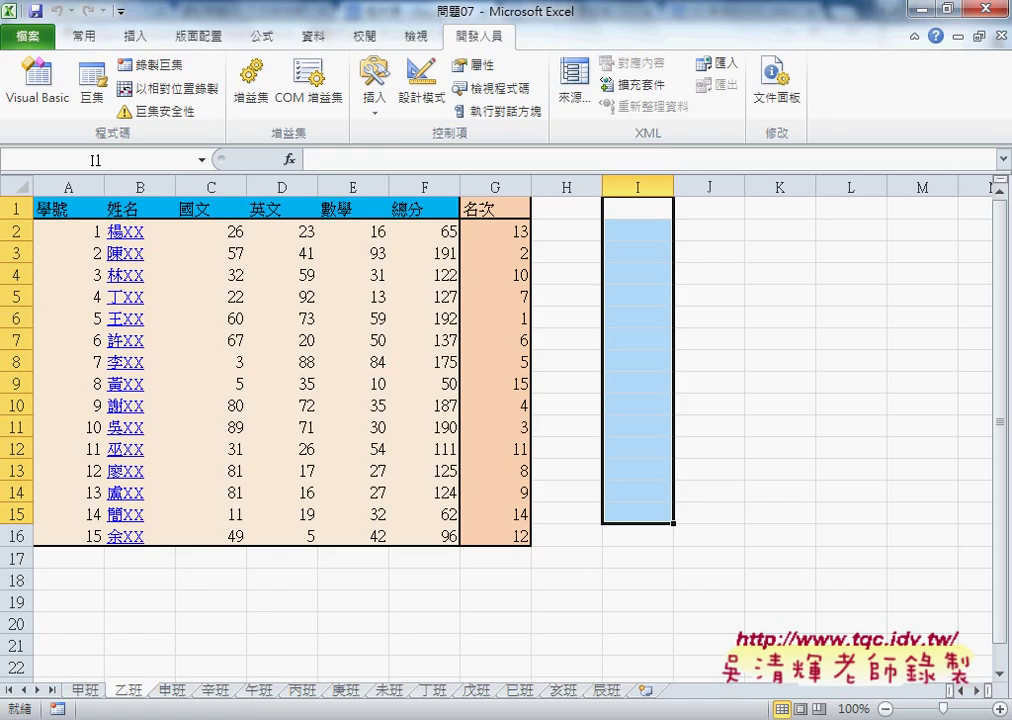
- Copy the class names 甲班 through 亥班 from the 工作表清單名稱 document
key(alt+Tab)
click(540, 14)
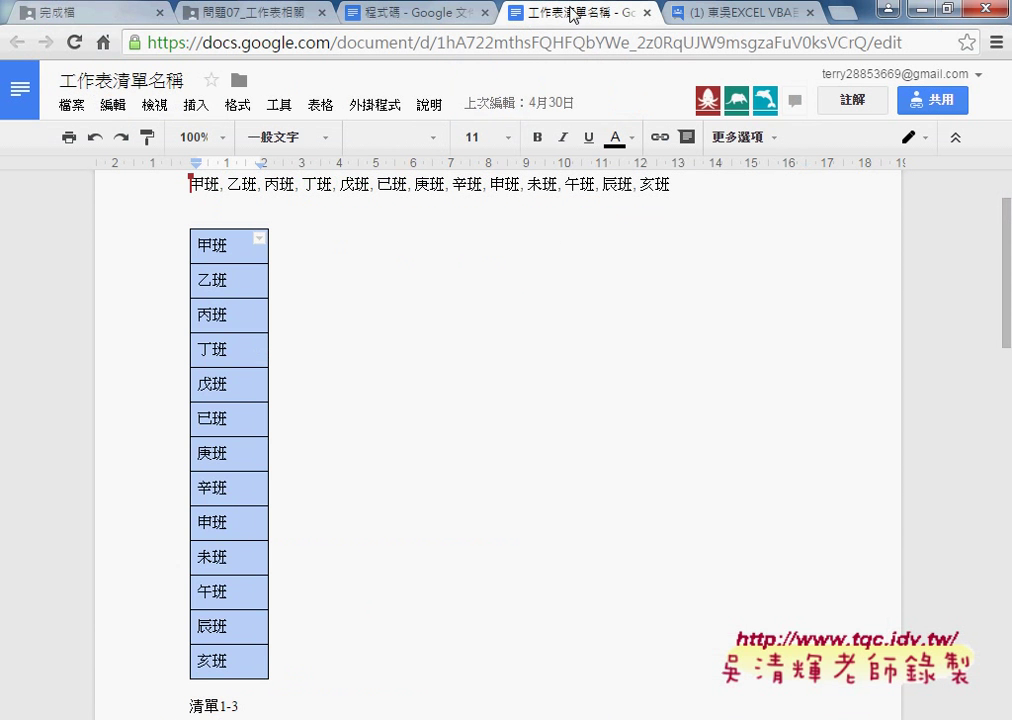
click(213, 245)
drag(213, 245, 213, 660)
click(455, 719)
- Paste the copied class names starting at cell I1 and dismiss the paste options
click(240, 620)
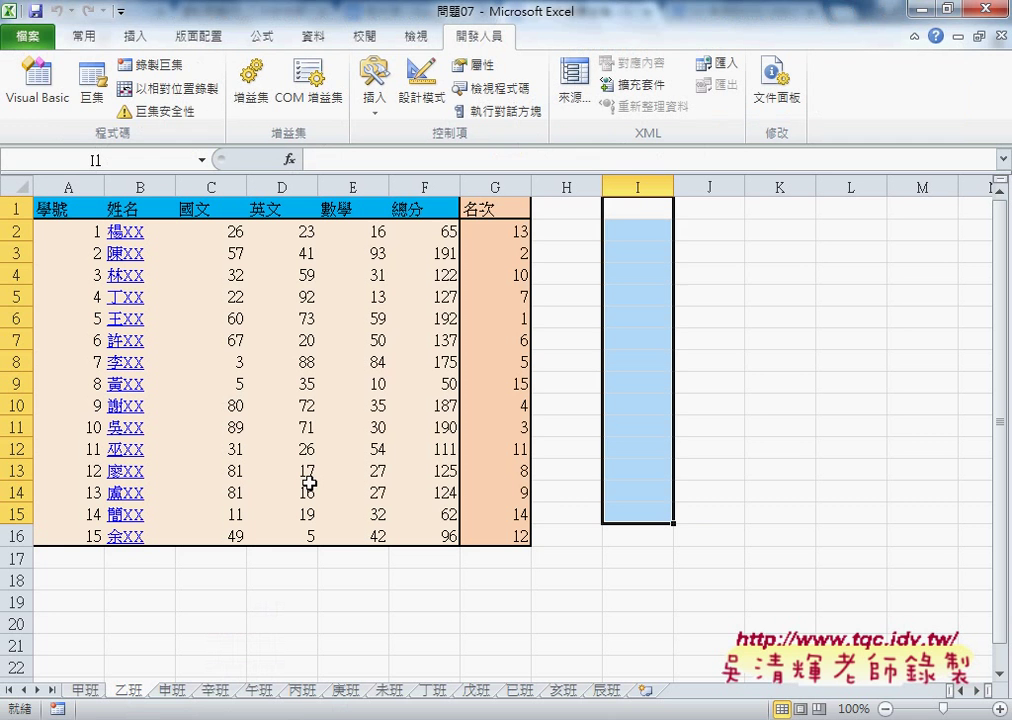
click(640, 207)
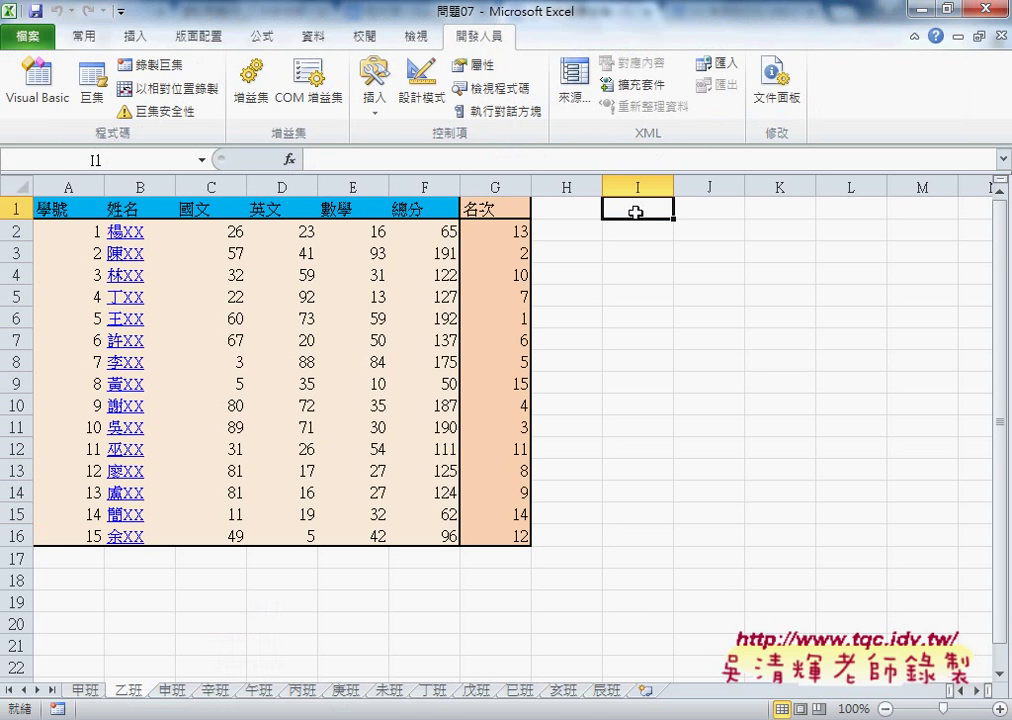
text(甲班 乙班 丙班 丁班 戊班 巳班 庚班 辛班 申班 未班 午班 辰班 亥班)
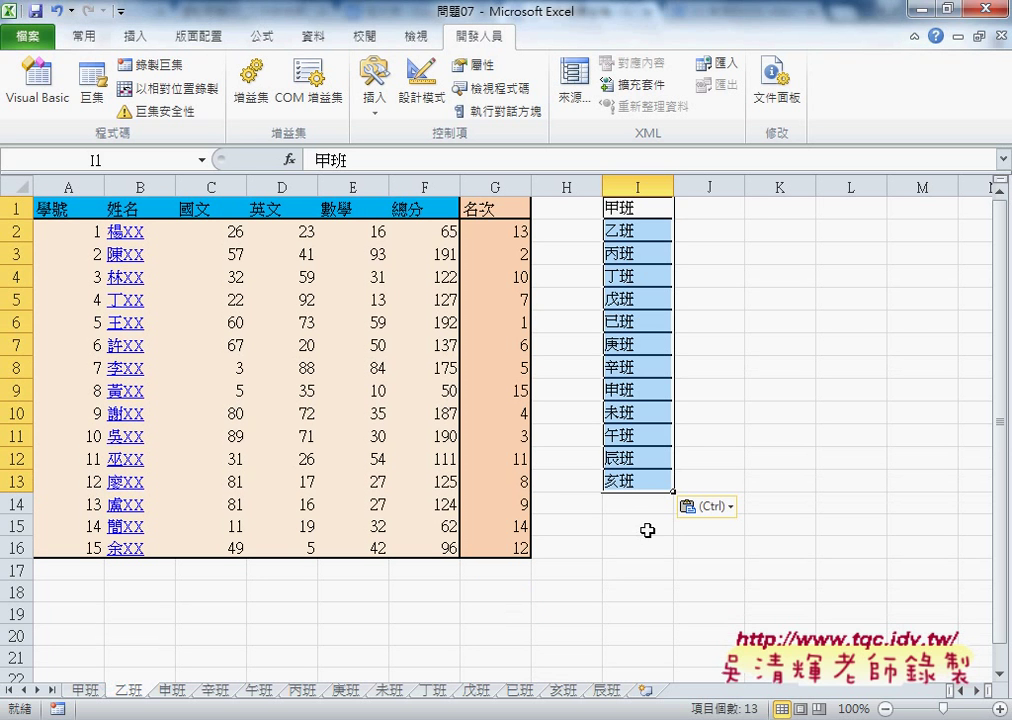
click(706, 507)
click(664, 294)
click(678, 298)
- Select the 13 pasted class names in cells I1:I13
click(632, 209)
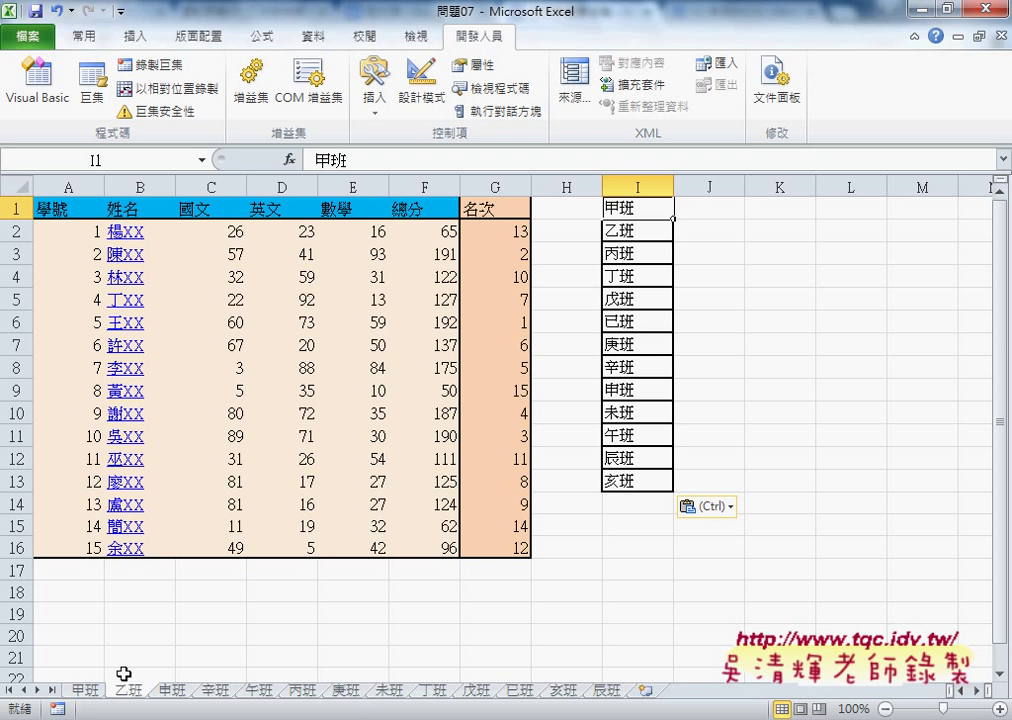
click(632, 227)
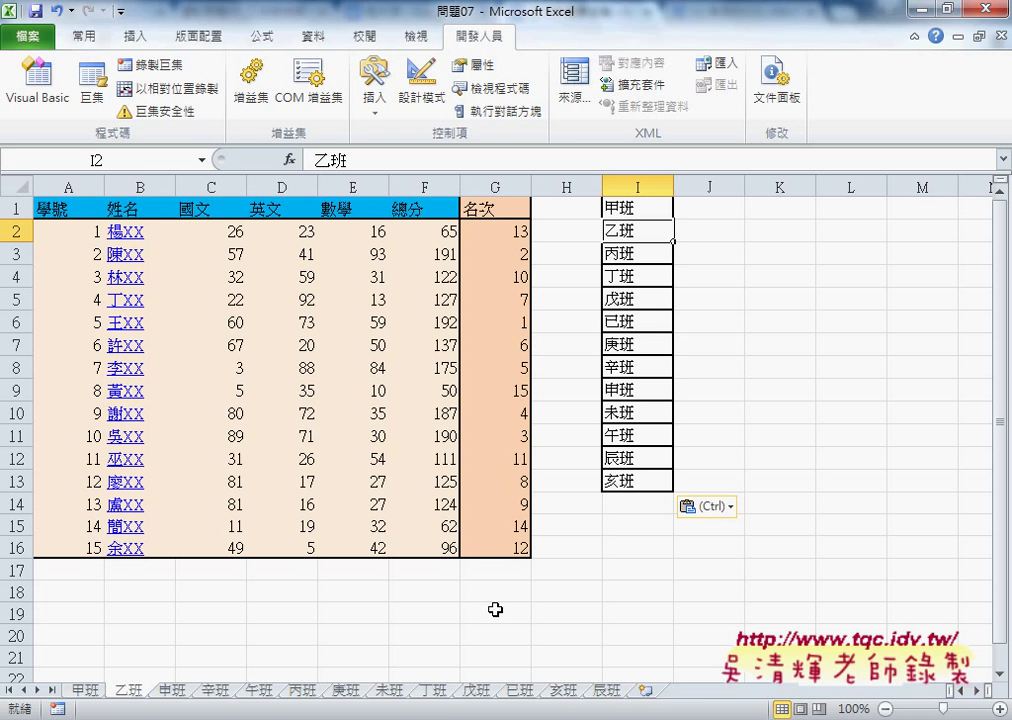
drag(640, 208, 636, 484)
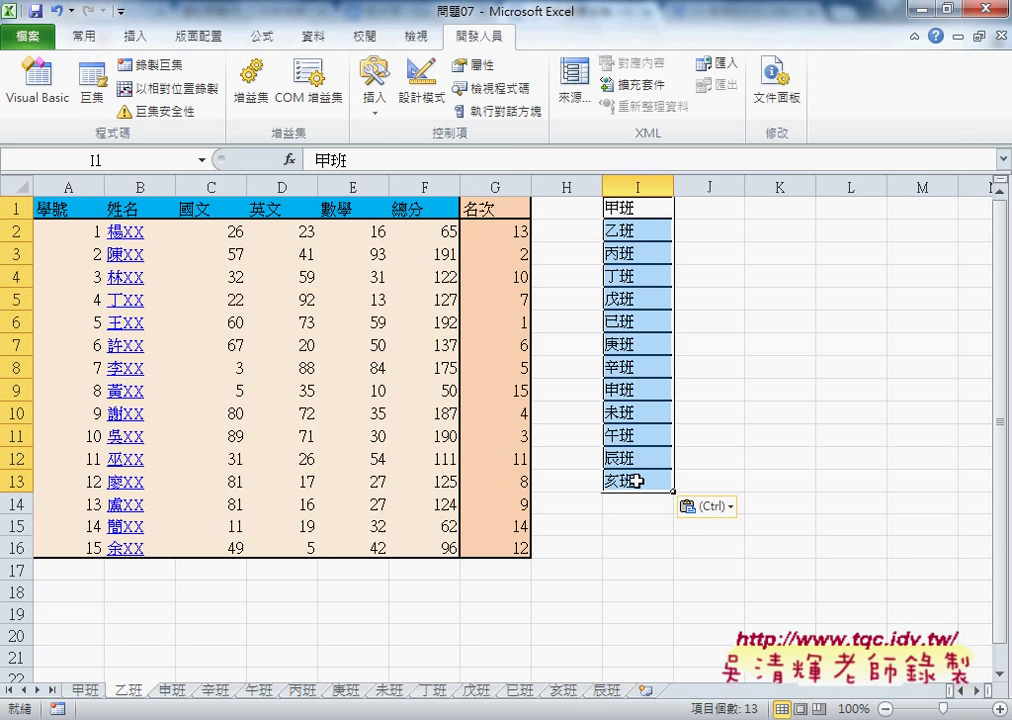
click(455, 715)
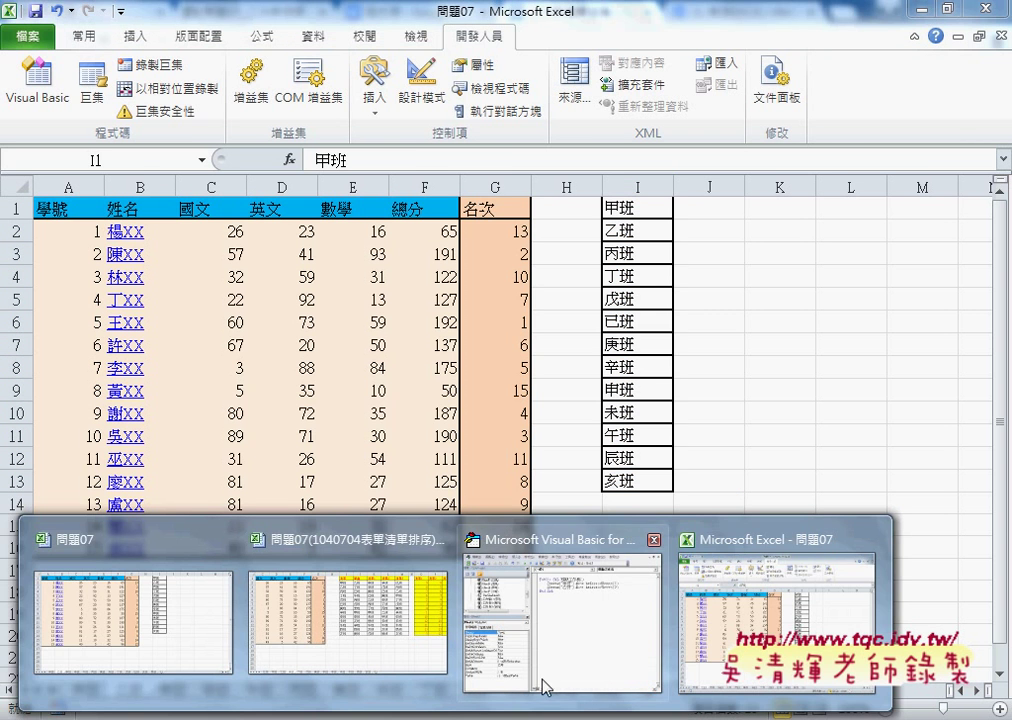
- Place the caret below End Sub, then copy the array and For-loop block from 程式碼
click(566, 660)
click(495, 300)
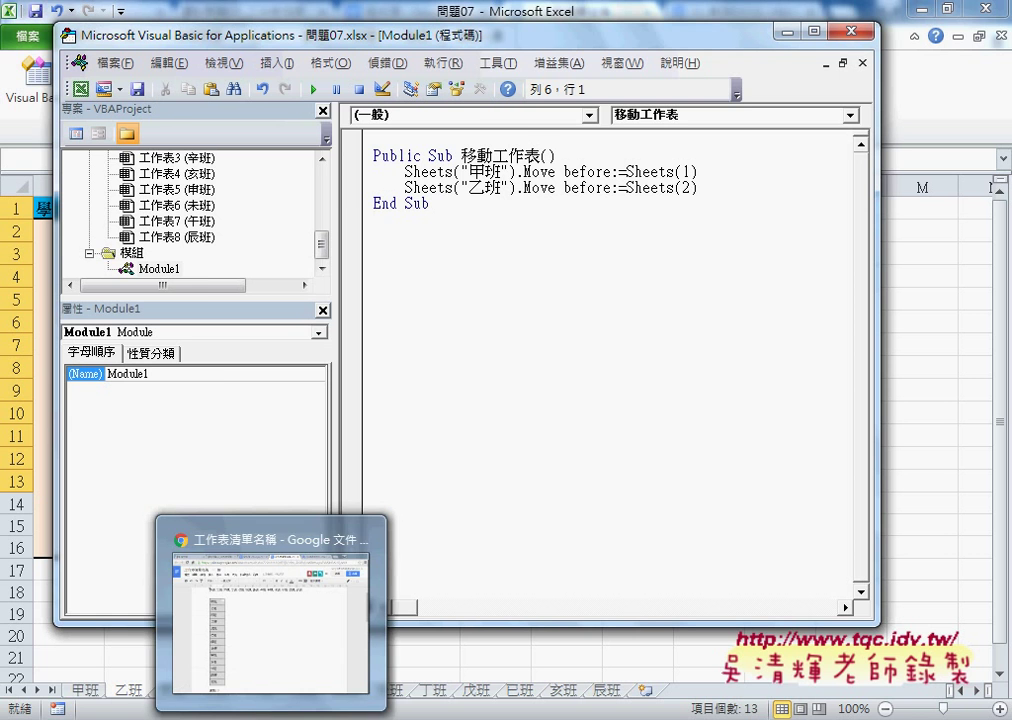
click(290, 700)
click(350, 12)
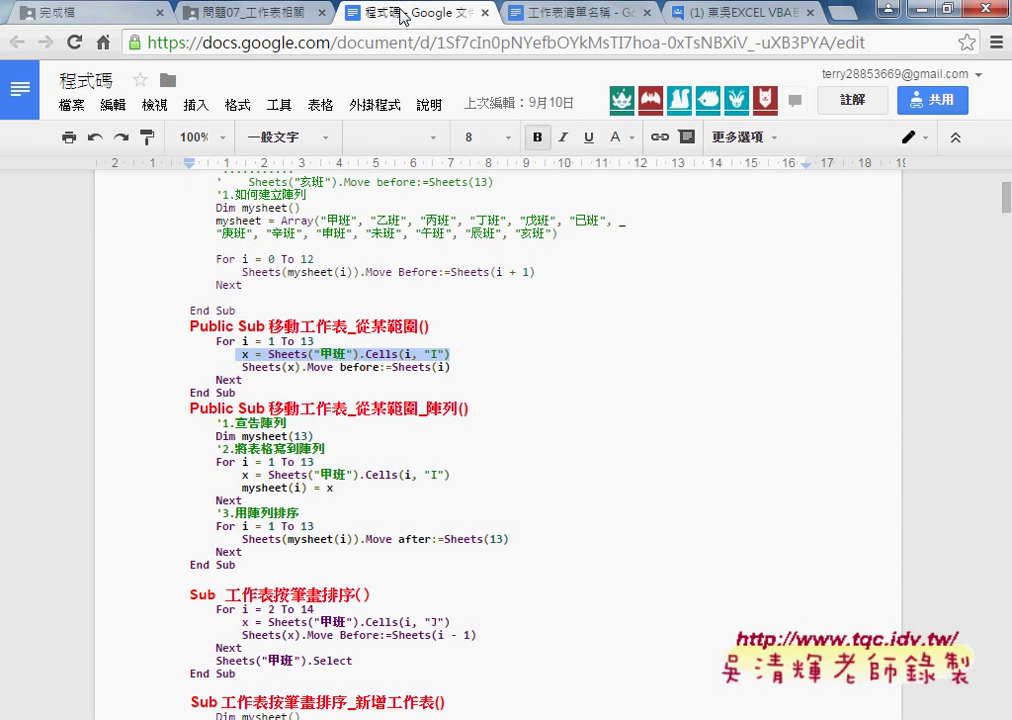
scroll(440, 255, up, 3)
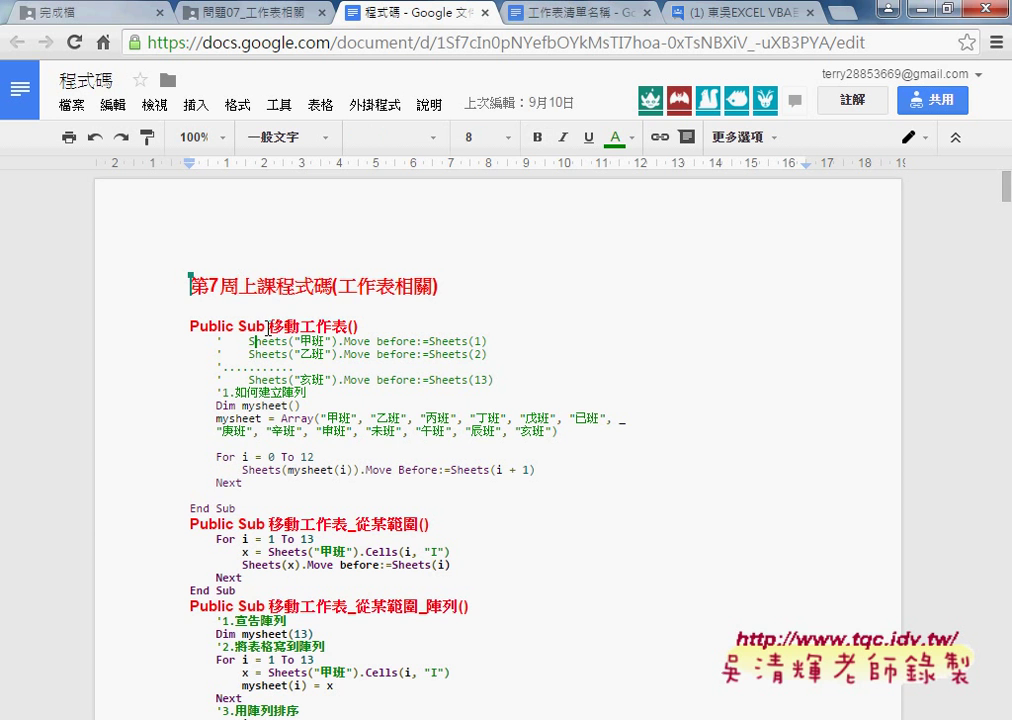
drag(268, 326, 318, 325)
mouse_move(204, 393)
mouse_down()
mouse_move(321, 394)
mouse_move(337, 483)
mouse_up()
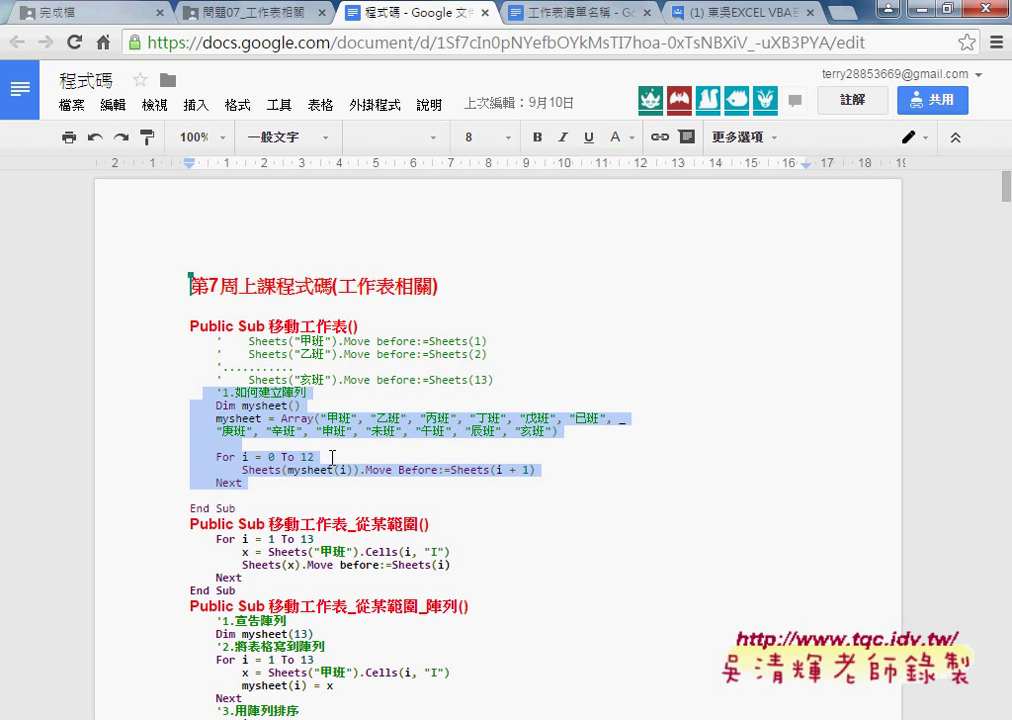
- Show the Edit toolbar and comment out the two Sheets Move lines
click(920, 8)
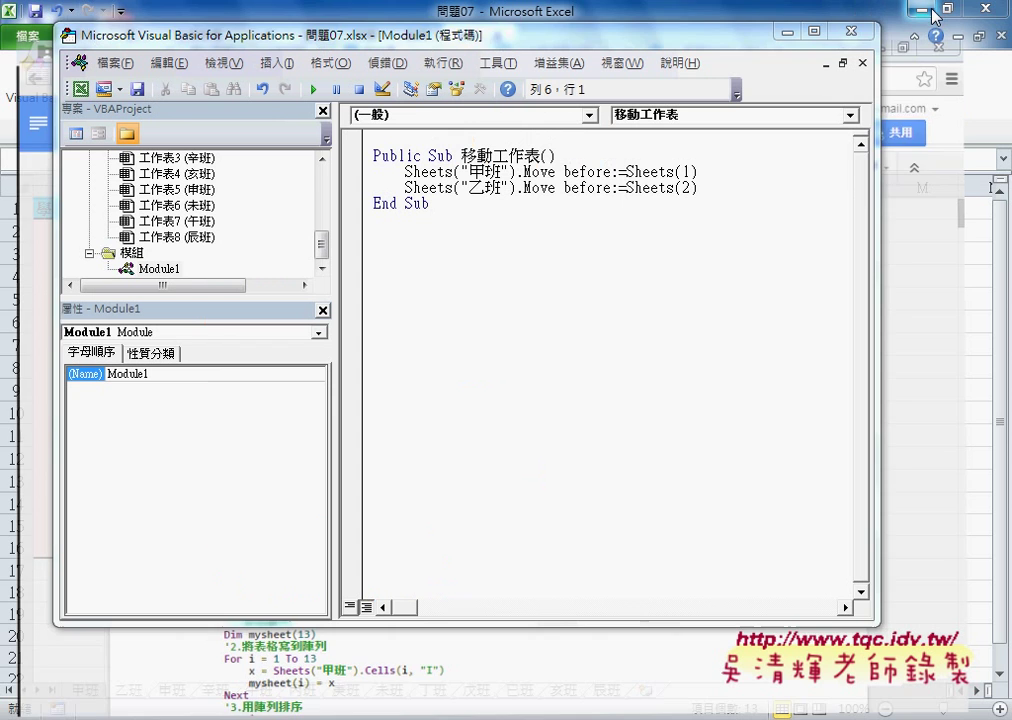
drag(725, 187, 362, 170)
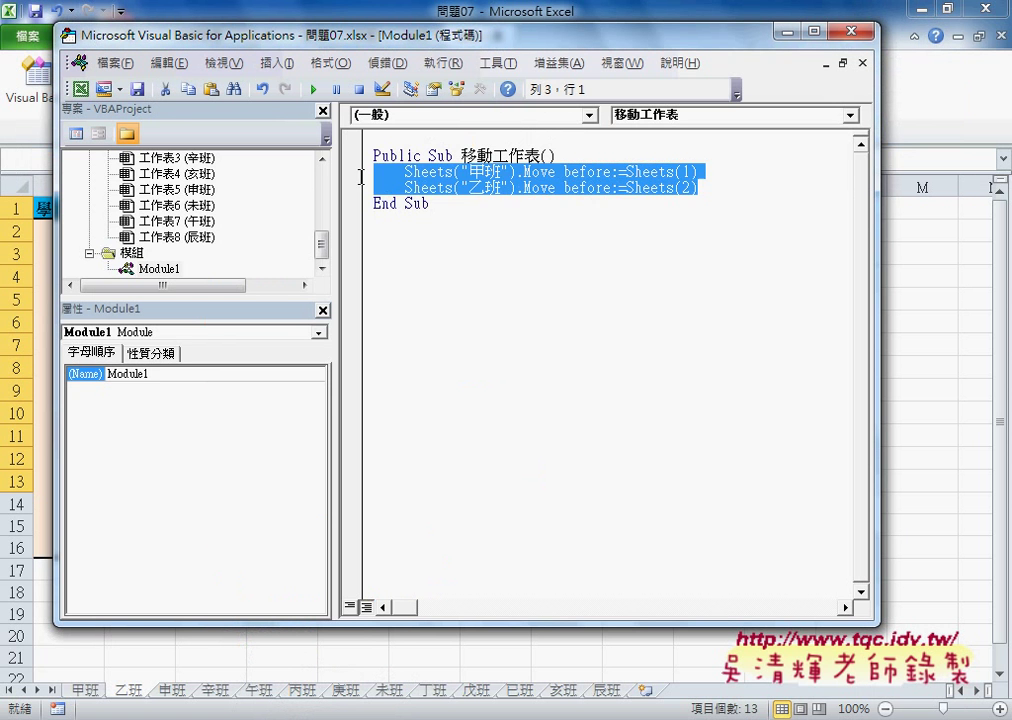
right_click(347, 92)
click(393, 192)
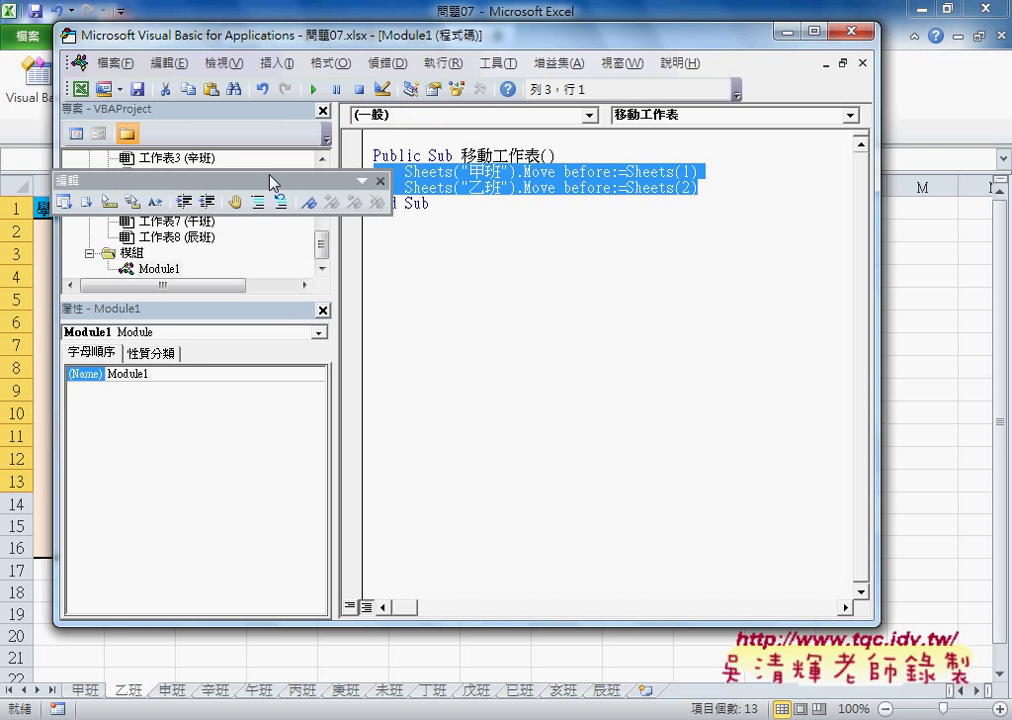
drag(271, 181, 292, 103)
click(281, 114)
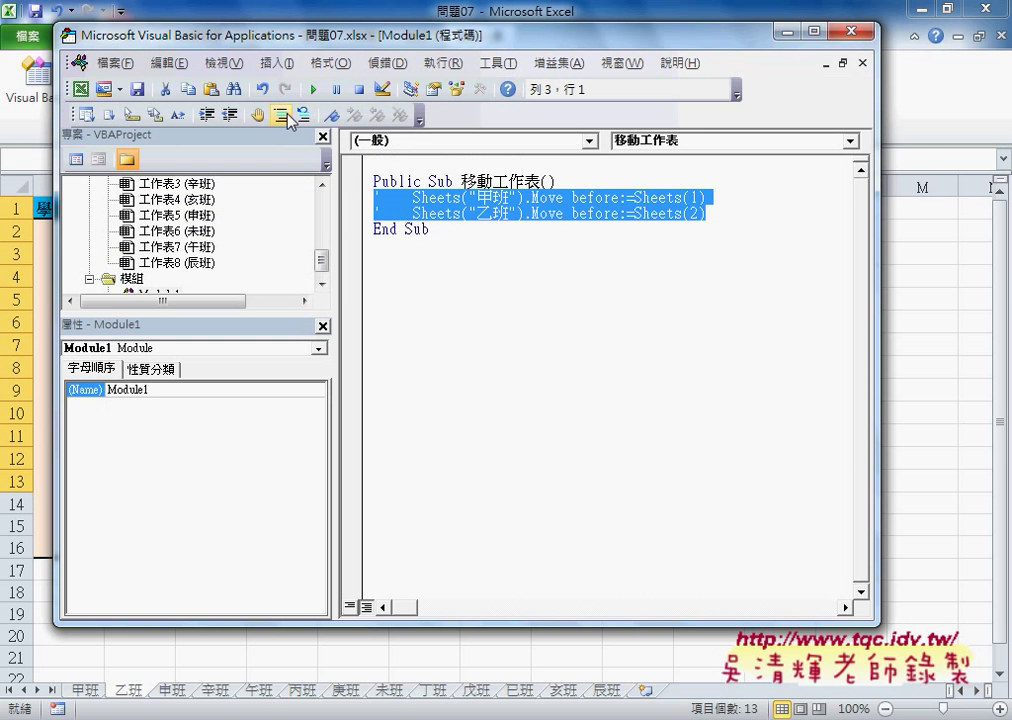
click(675, 228)
- Paste the array and For-loop code into the macro before End Sub
click(736, 219)
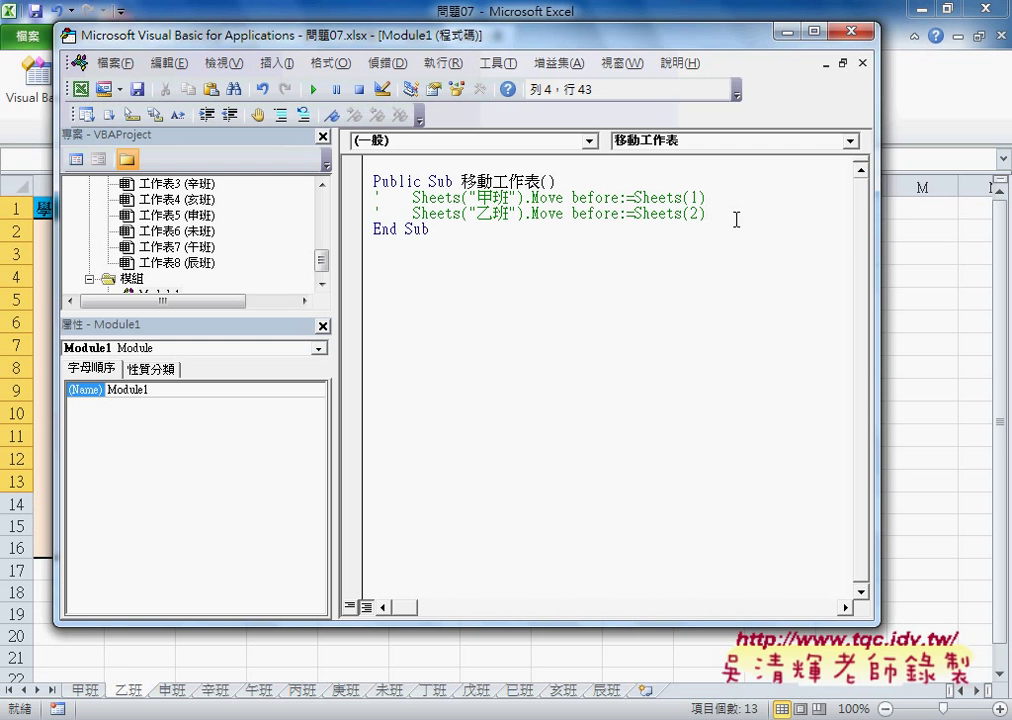
key(Return)
key(Return)
key(Up)
key(ctrl+v)
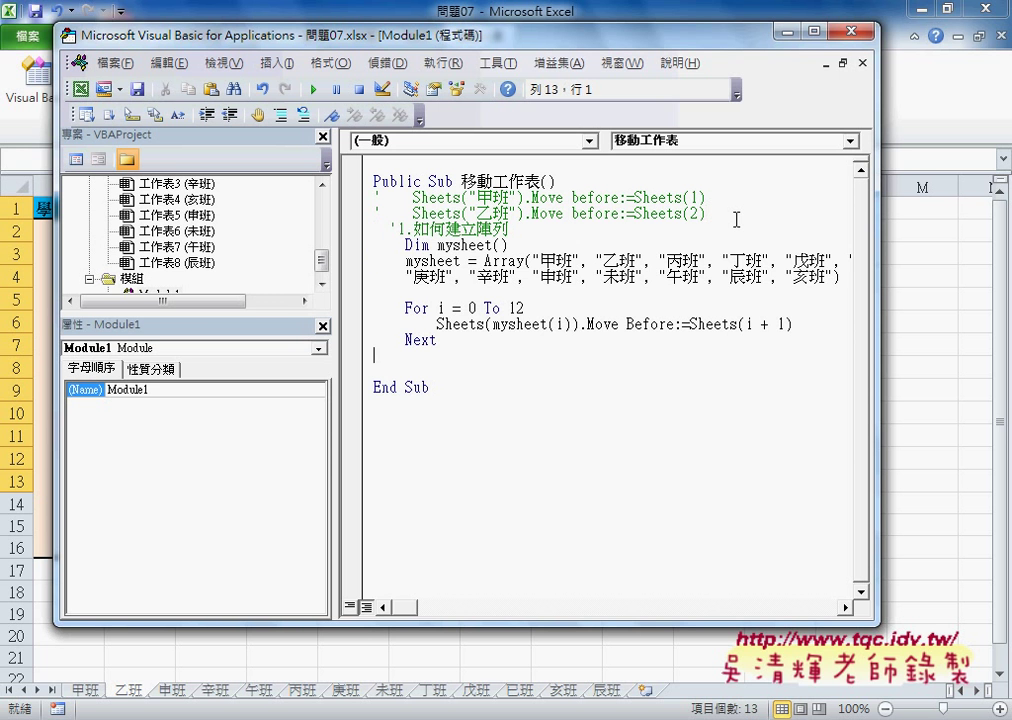
click(640, 400)
- Widen the code window and highlight the Dim mysheet() declaration
drag(398, 229, 511, 229)
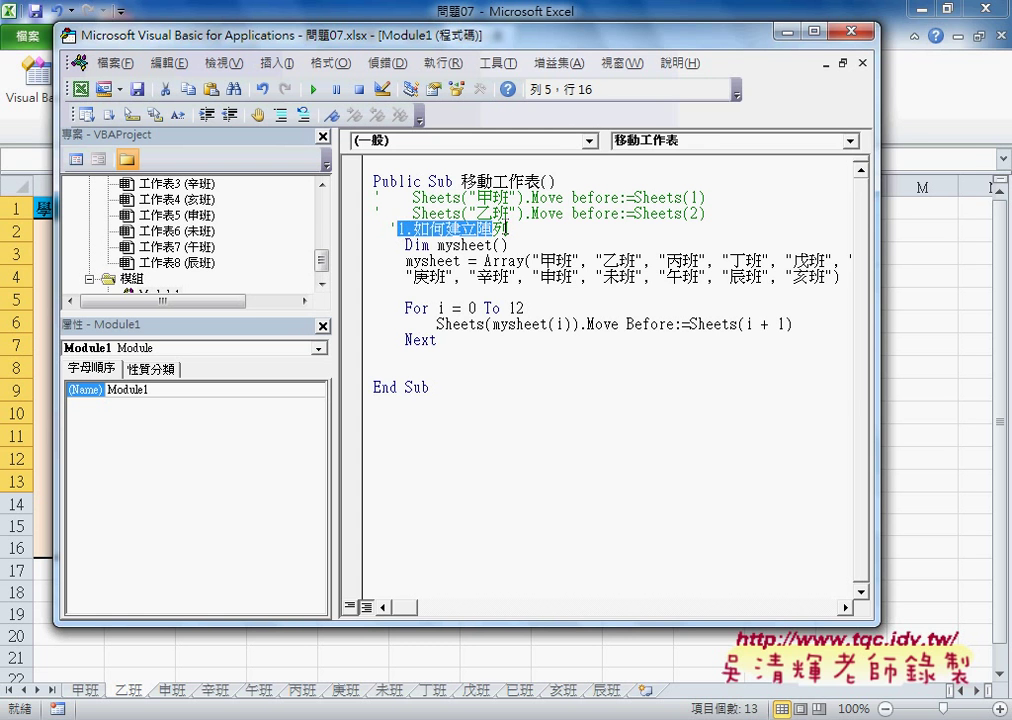
drag(878, 259, 958, 259)
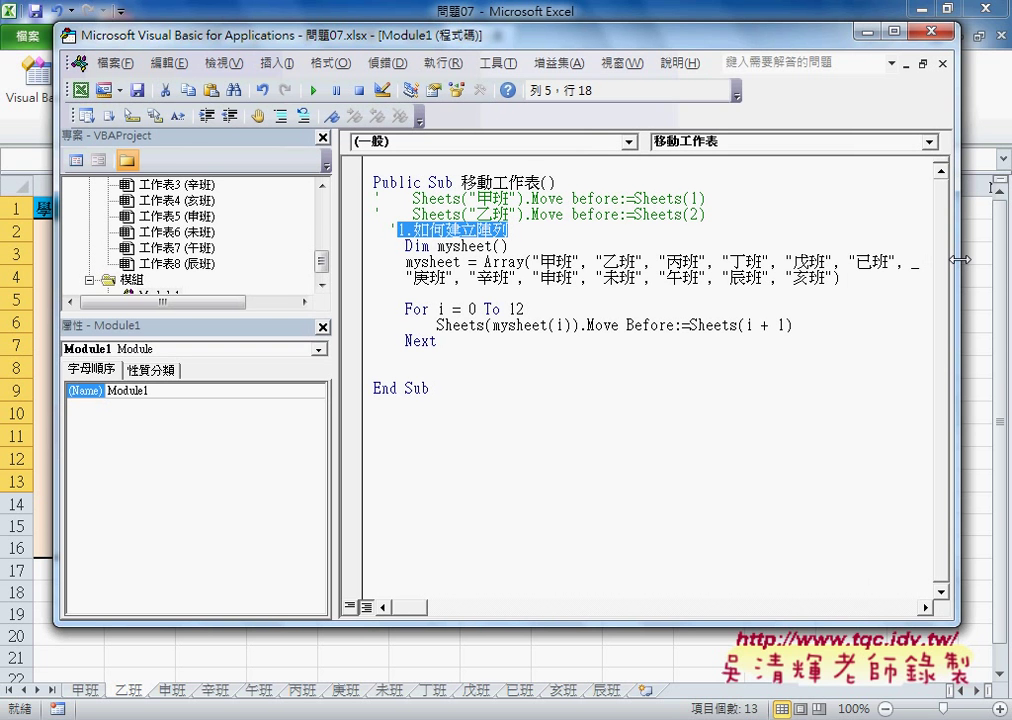
drag(336, 250, 218, 241)
click(327, 245)
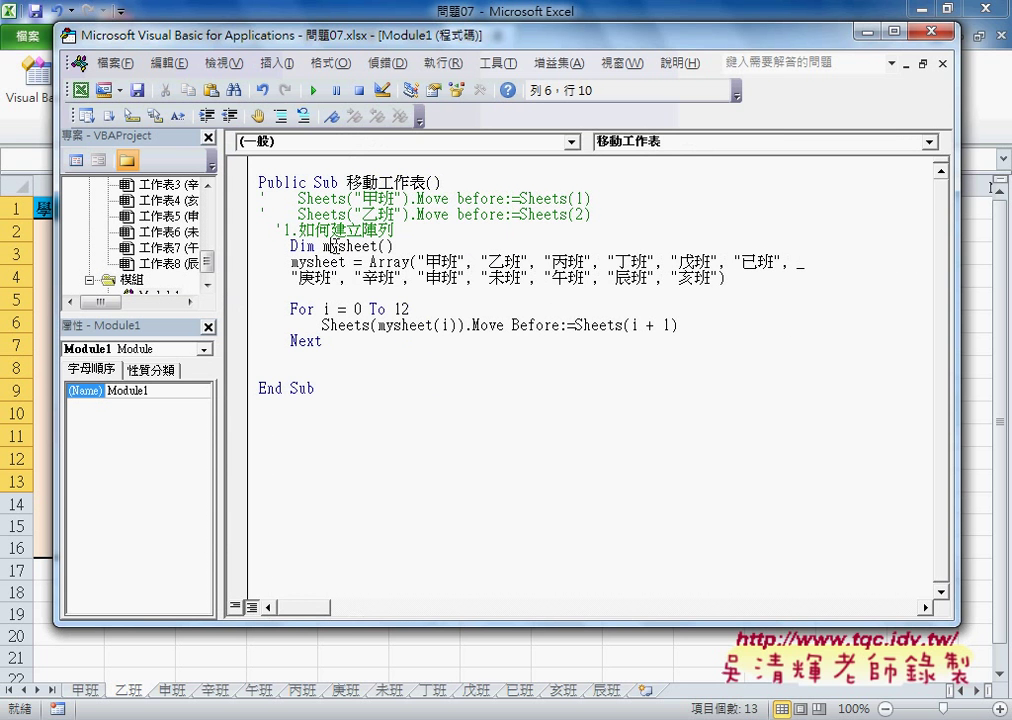
drag(322, 245, 378, 245)
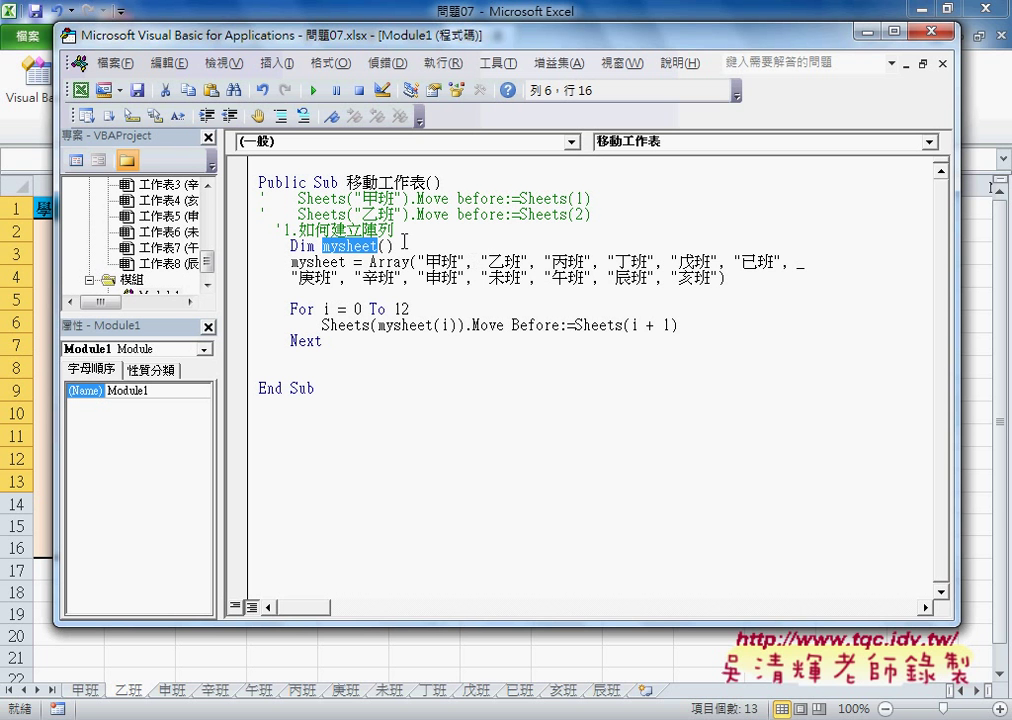
drag(393, 245, 378, 245)
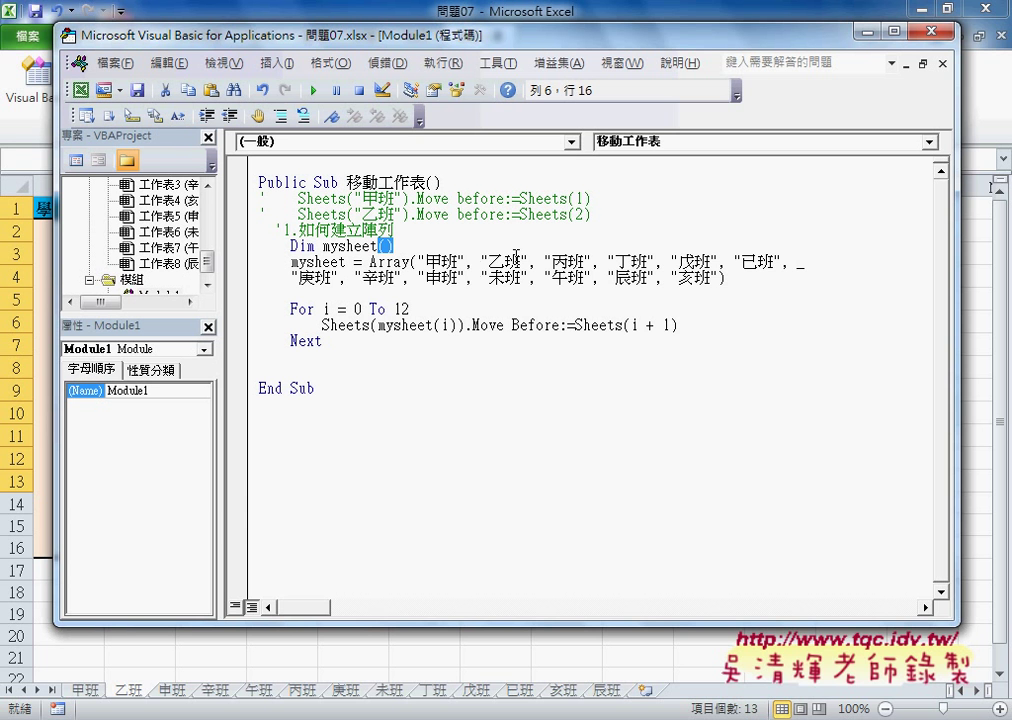
drag(290, 245, 405, 243)
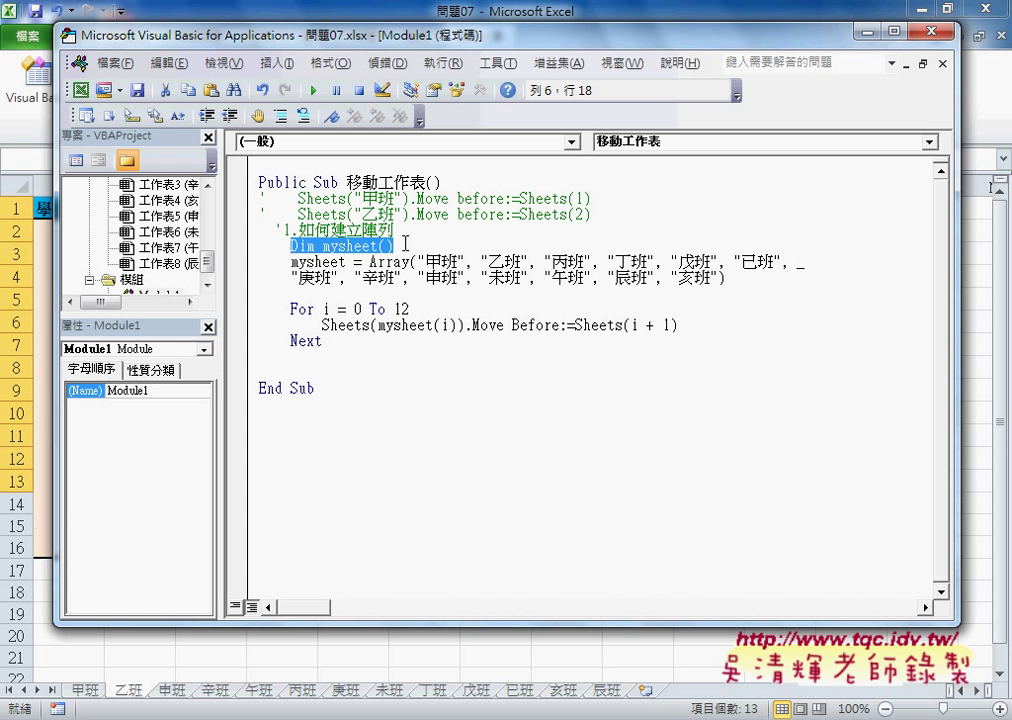
click(395, 246)
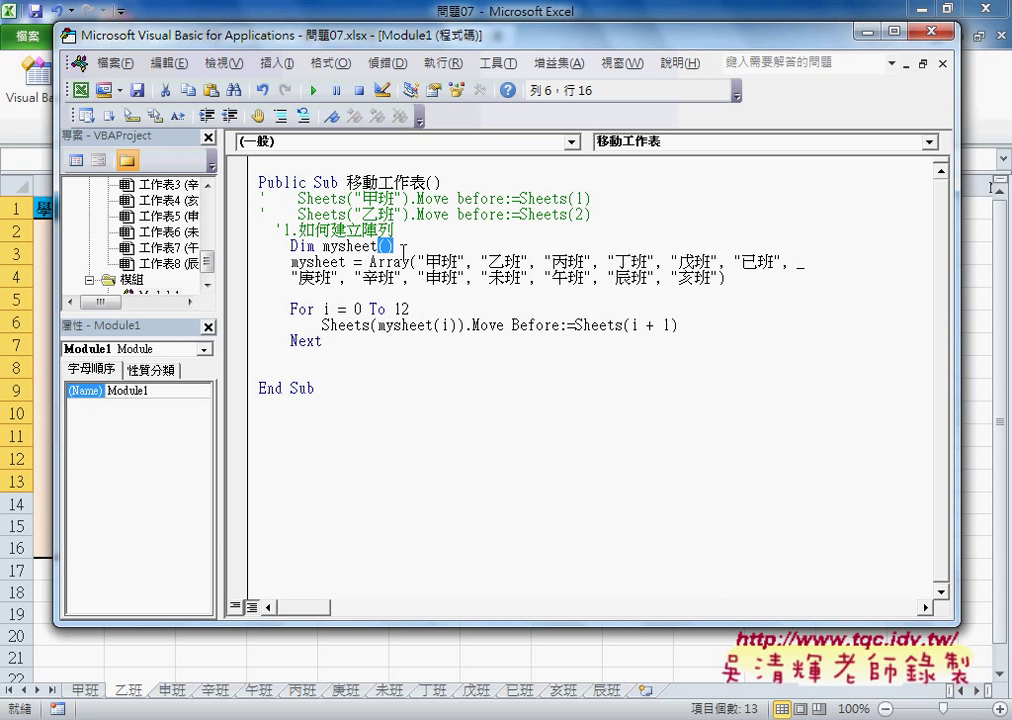
key(shift+Left)
key(shift+Left)
key(Right)
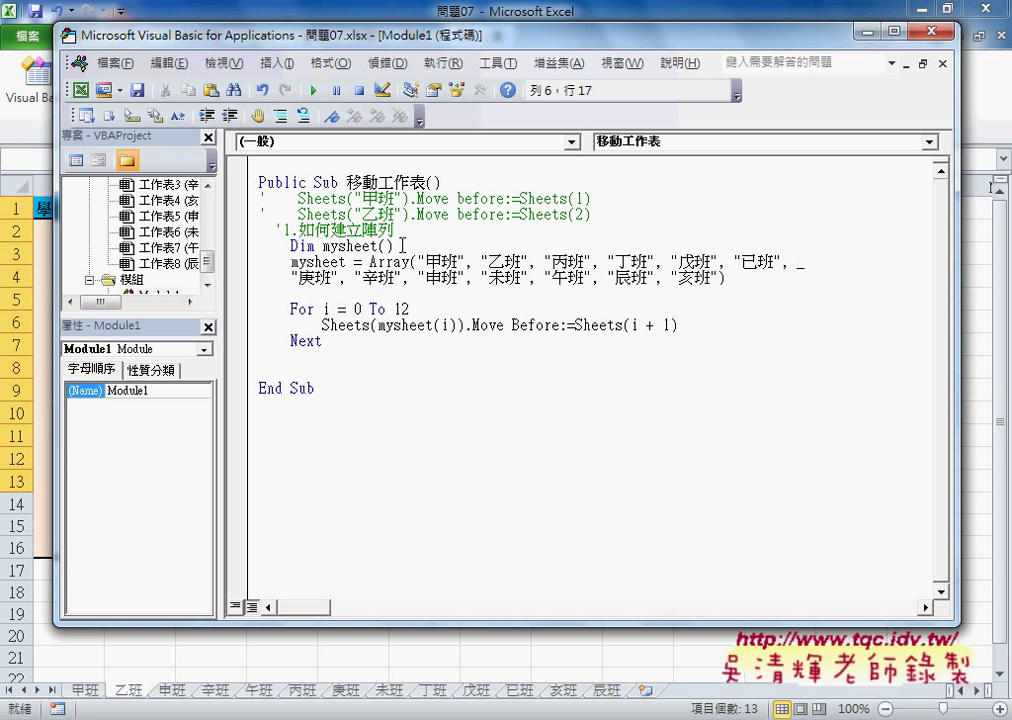
text(12)
key(BackSpace)
key(BackSpace)
drag(290, 262, 719, 279)
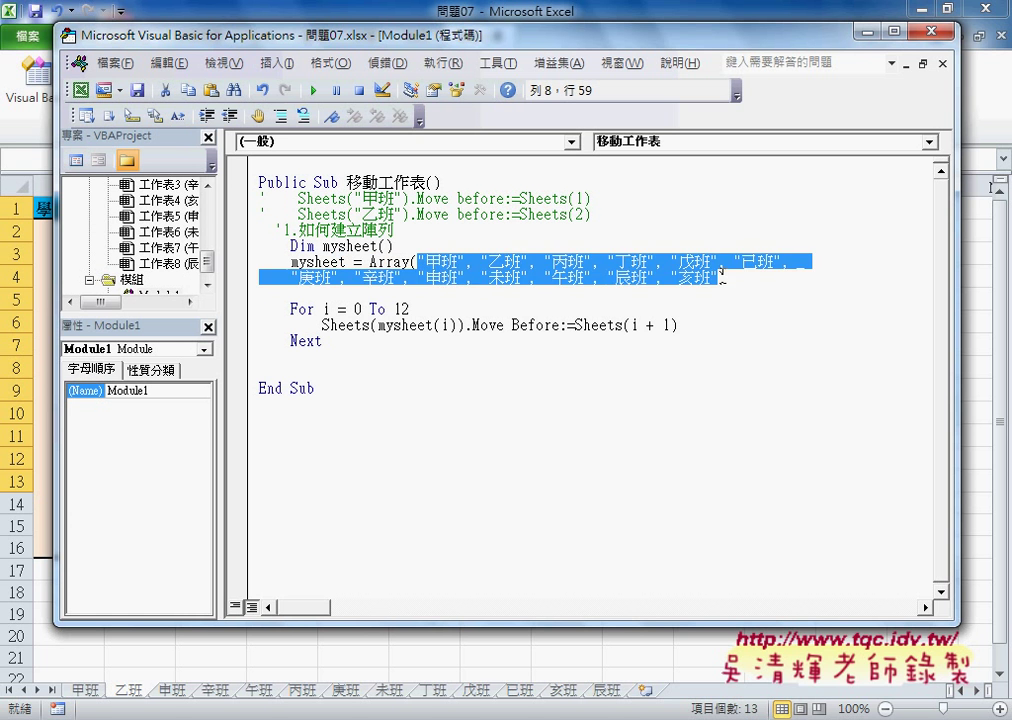
click(465, 262)
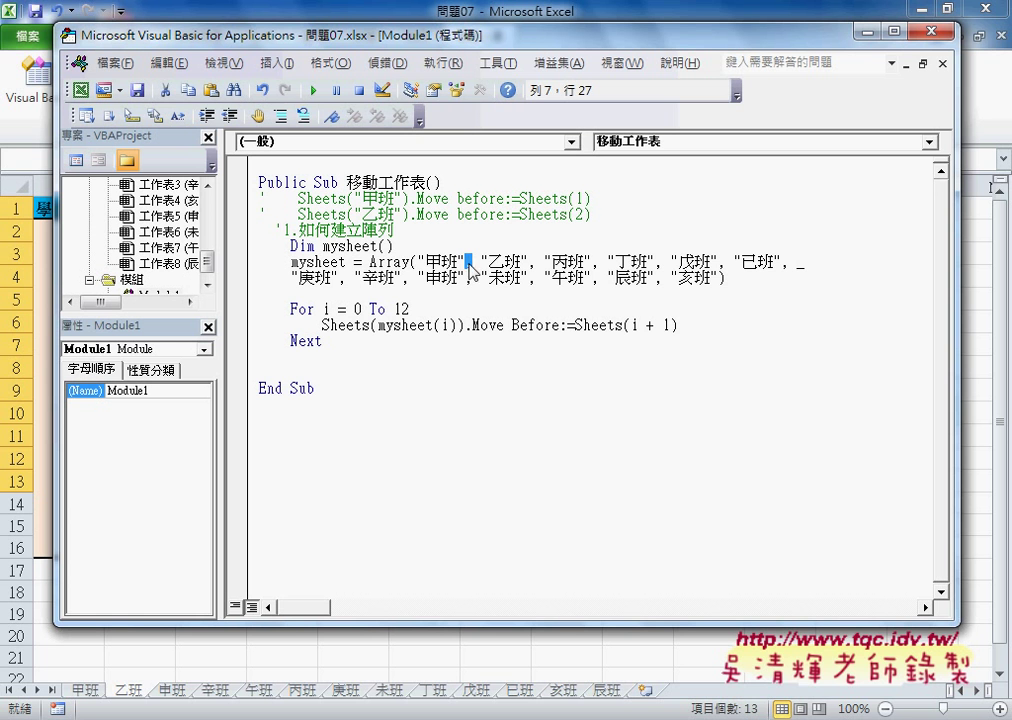
mouse_move(417, 262)
mouse_down()
mouse_move(393, 262)
mouse_move(795, 282)
mouse_up()
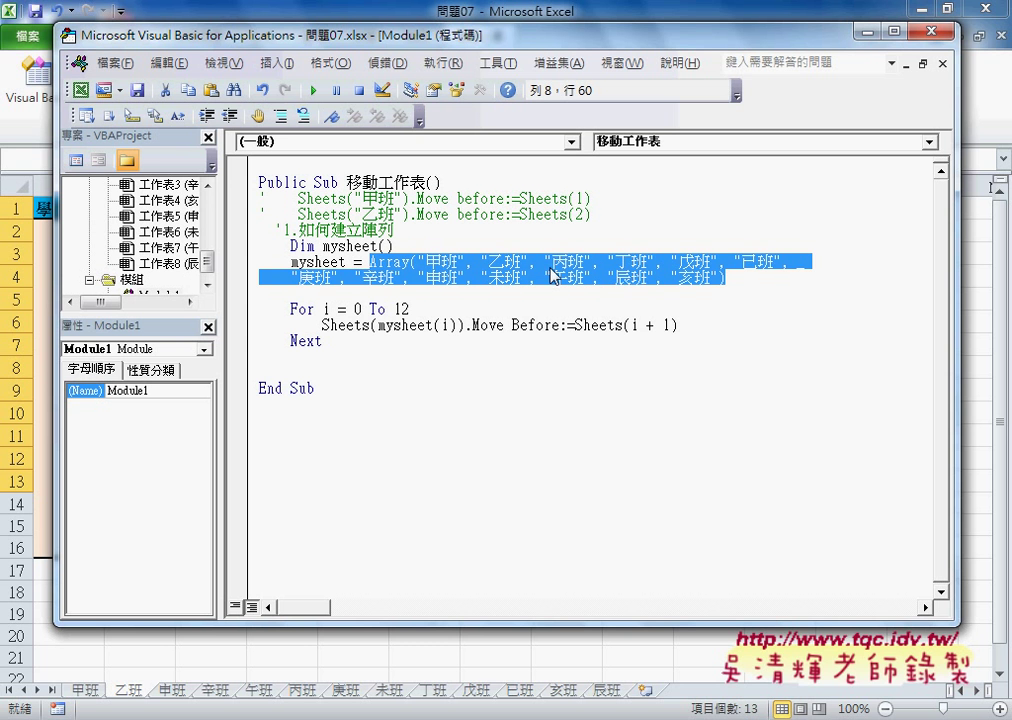
click(806, 263)
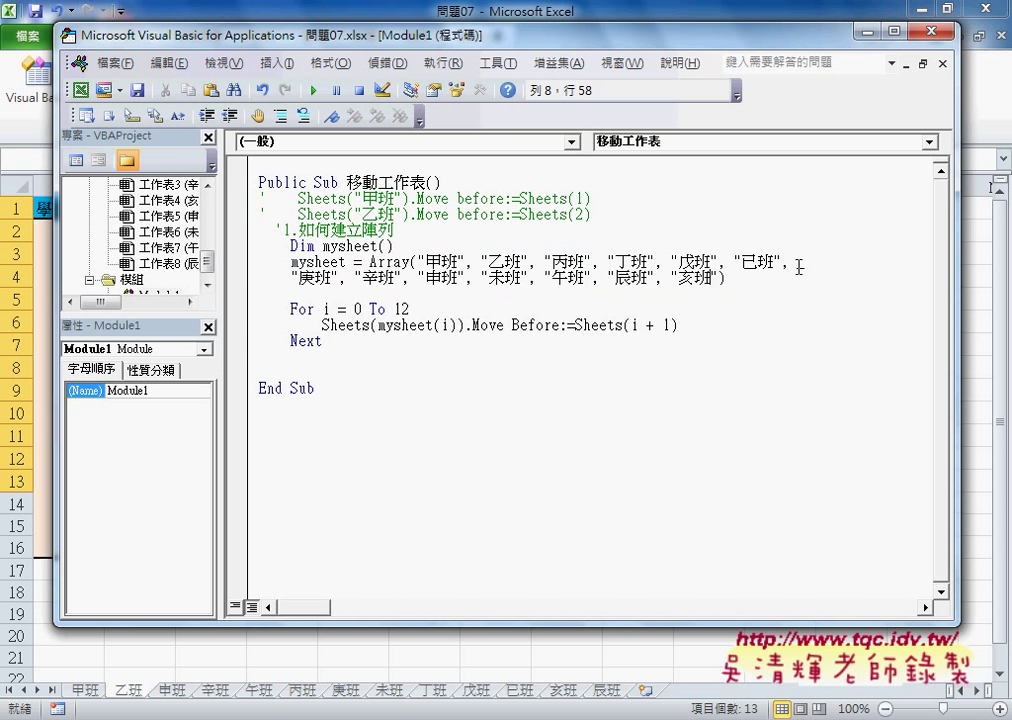
double_click(806, 262)
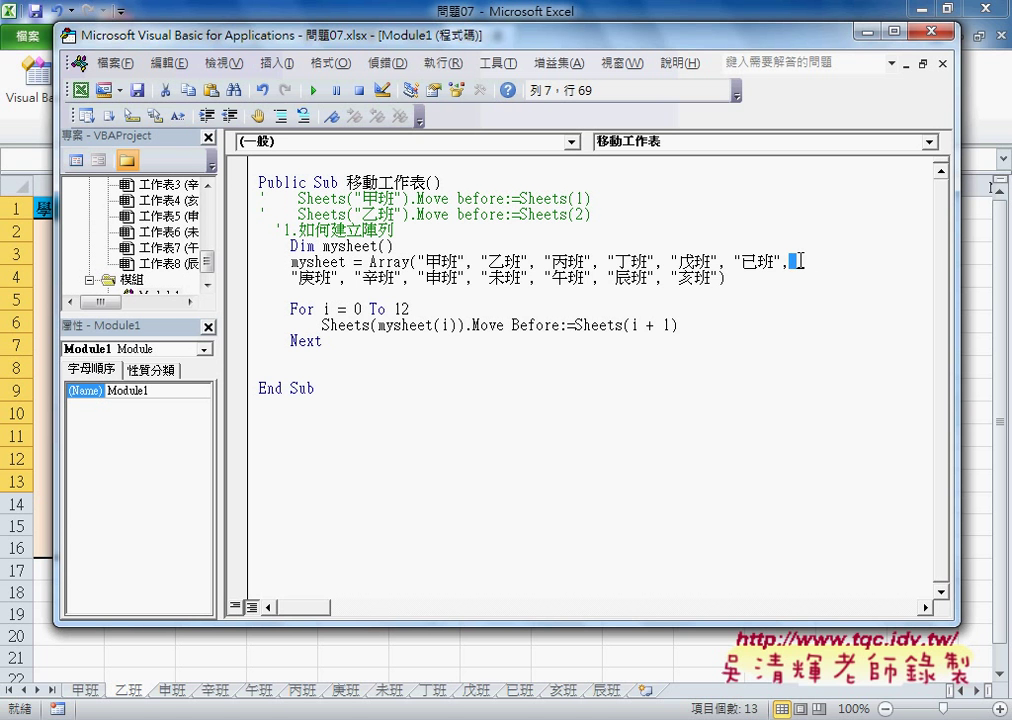
mouse_move(785, 278)
mouse_down()
mouse_move(386, 263)
mouse_move(413, 266)
mouse_up()
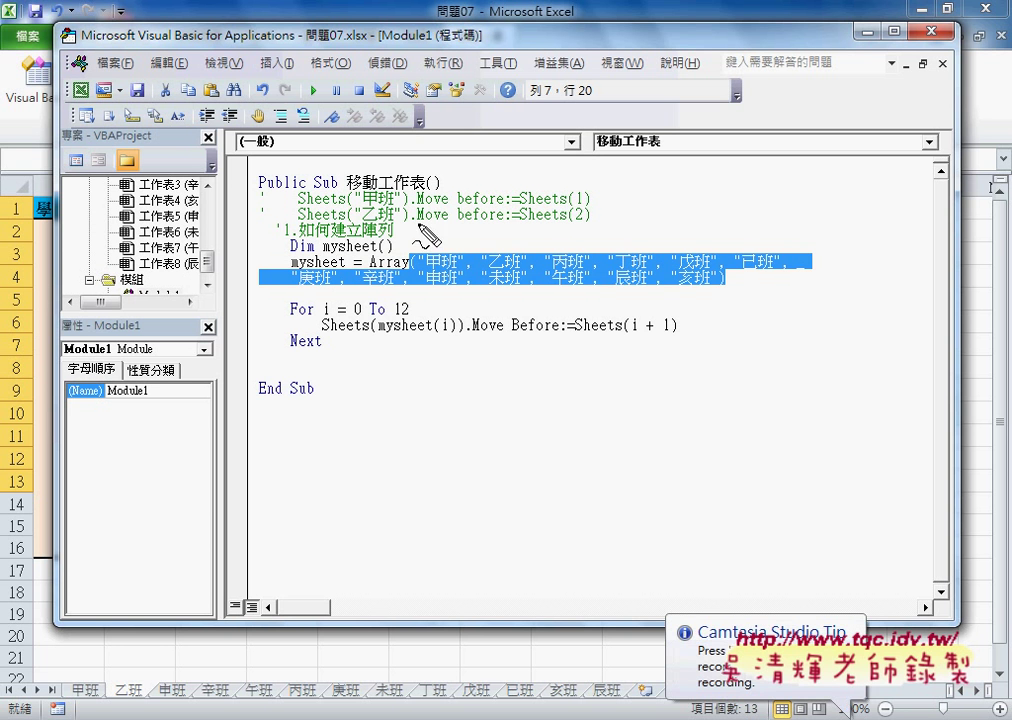
drag(440, 254, 437, 238)
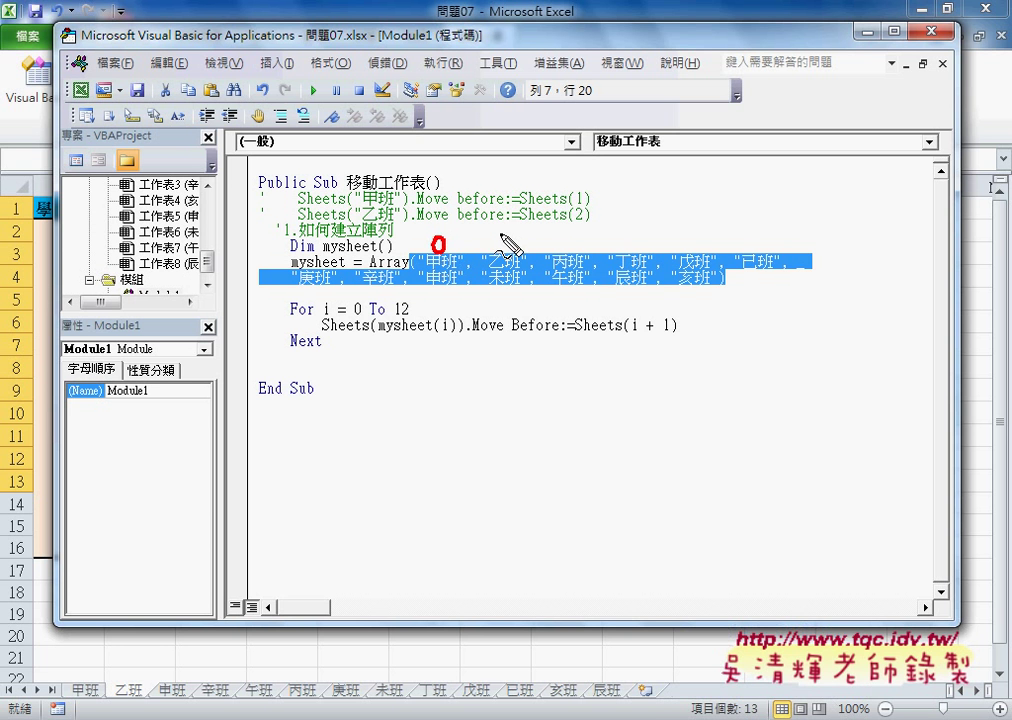
drag(500, 234, 501, 252)
drag(562, 237, 580, 245)
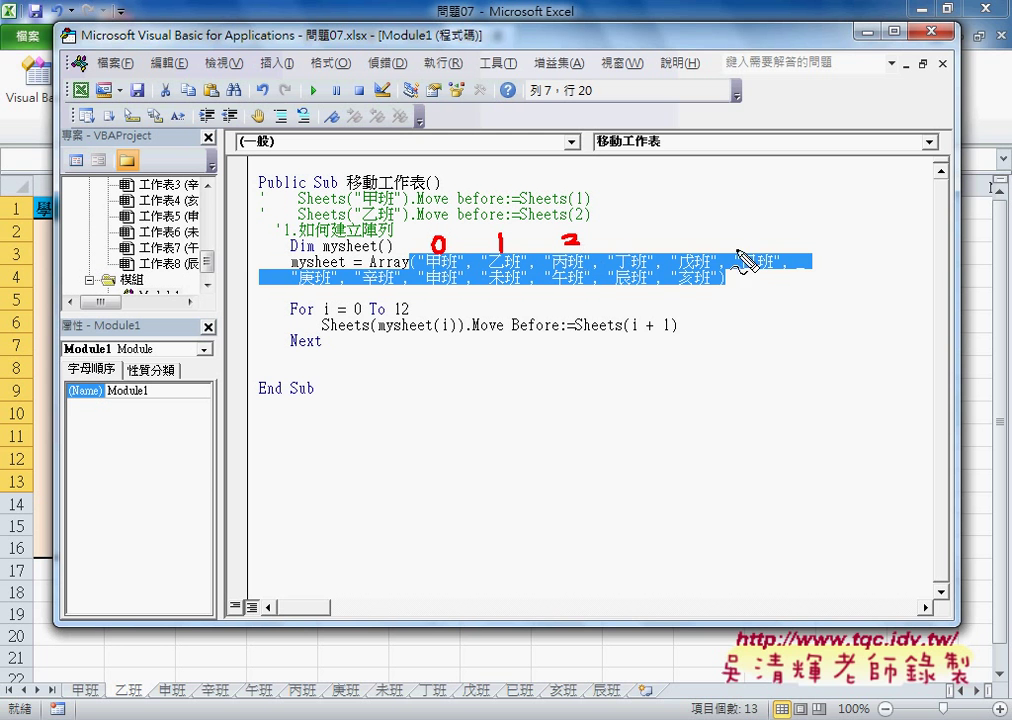
mouse_move(690, 284)
mouse_down()
mouse_move(691, 302)
mouse_move(718, 299)
mouse_up()
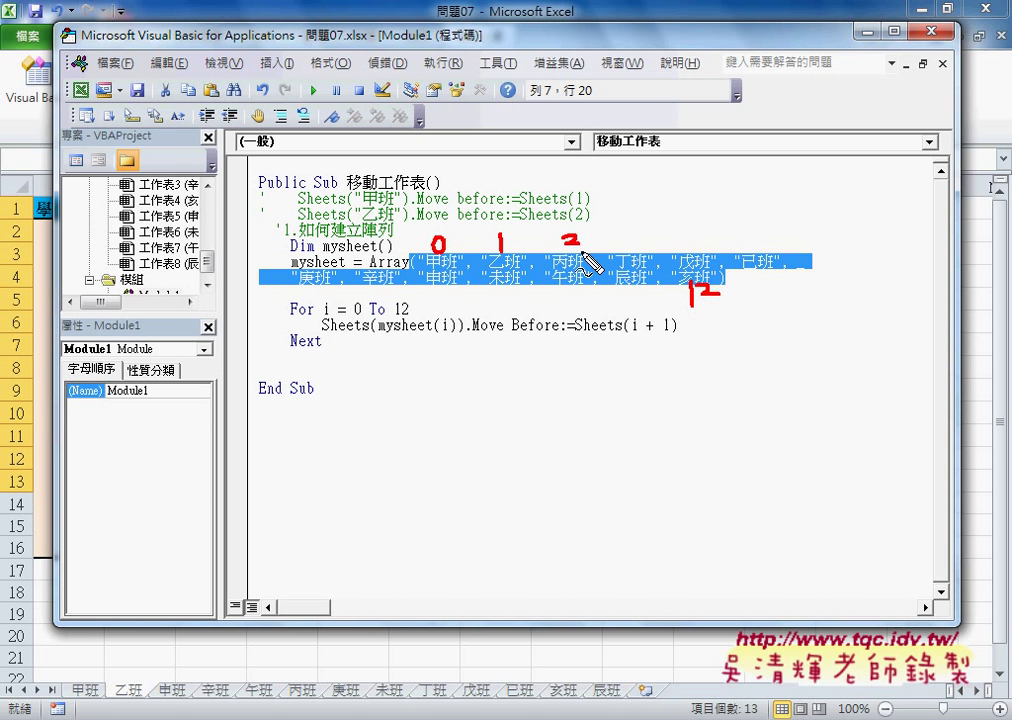
drag(603, 243, 667, 251)
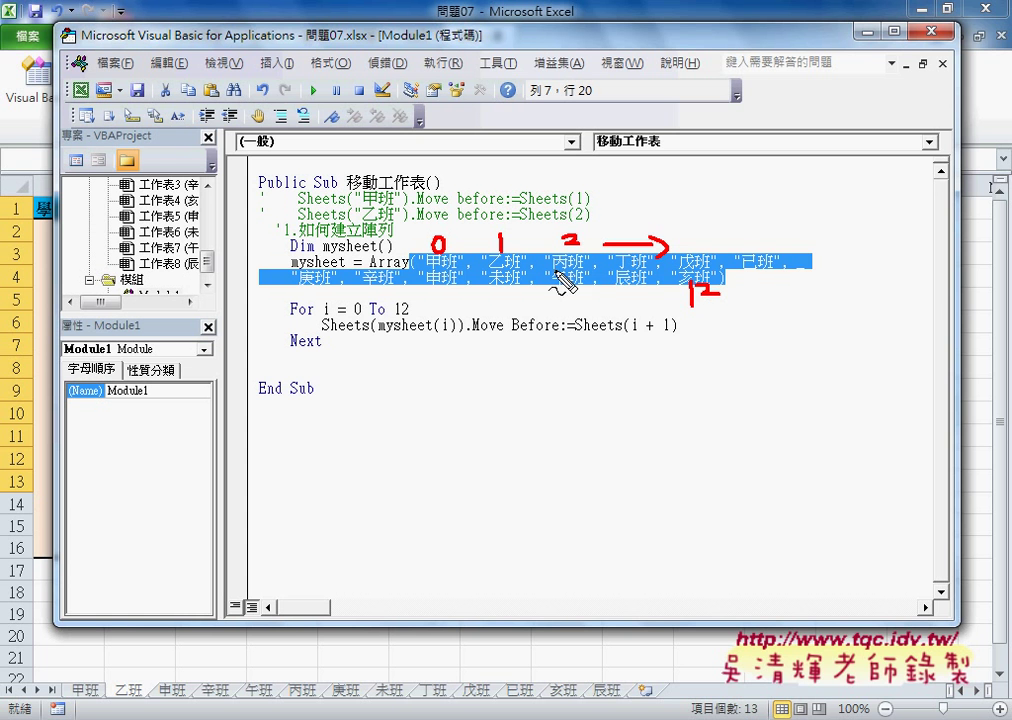
drag(430, 256, 452, 256)
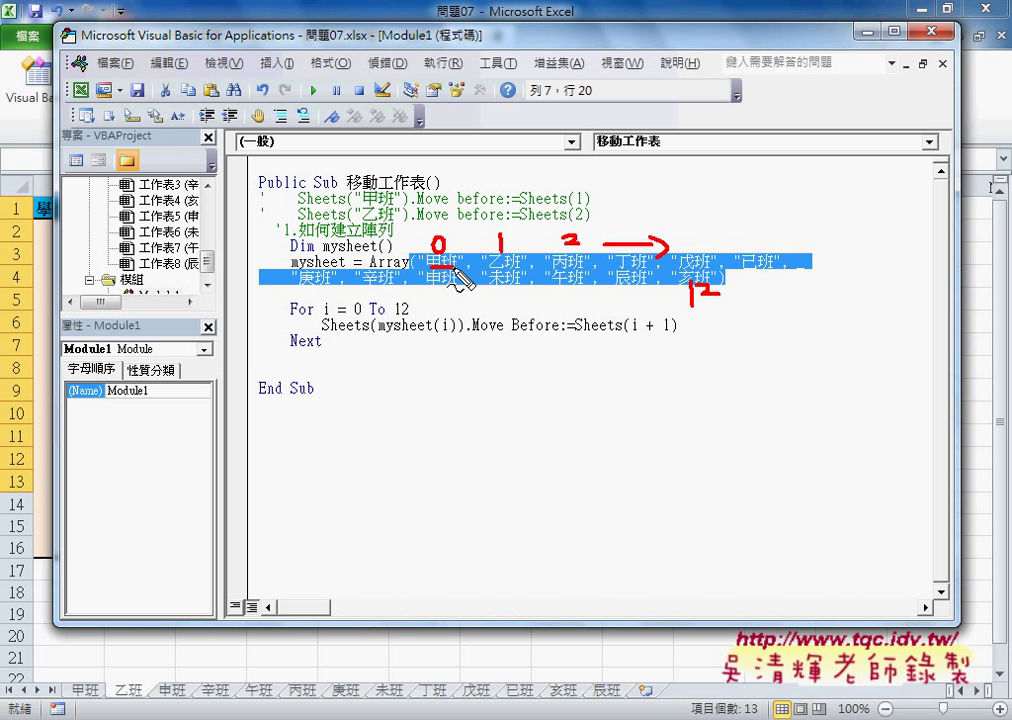
mouse_move(292, 268)
mouse_down()
mouse_move(350, 272)
mouse_move(362, 257)
mouse_move(371, 271)
mouse_up()
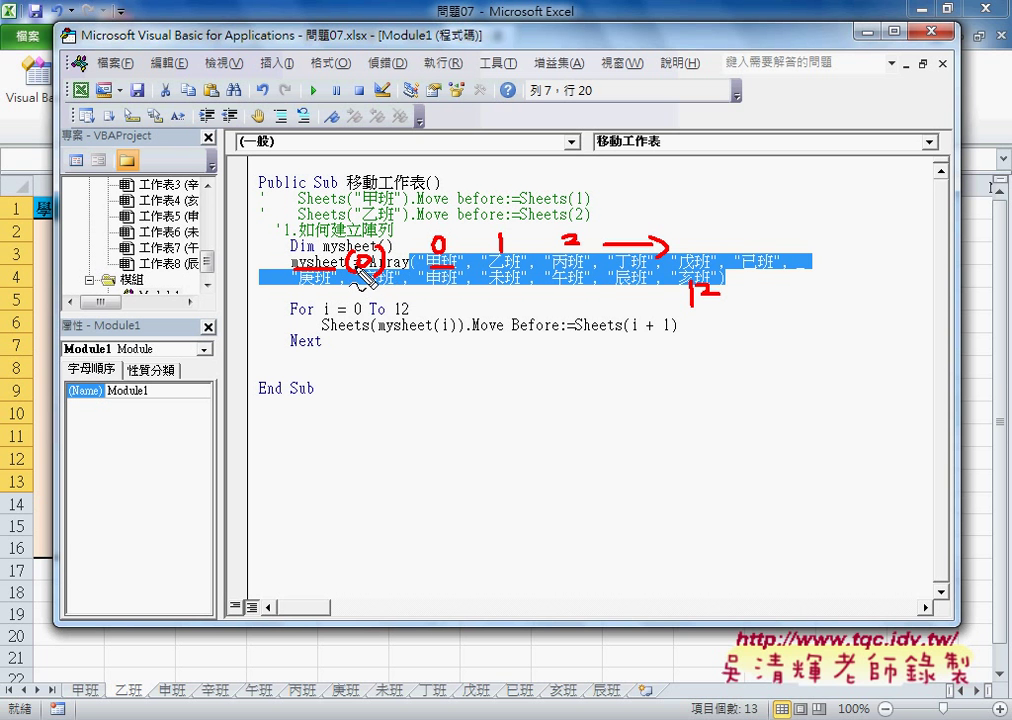
drag(288, 315, 362, 331)
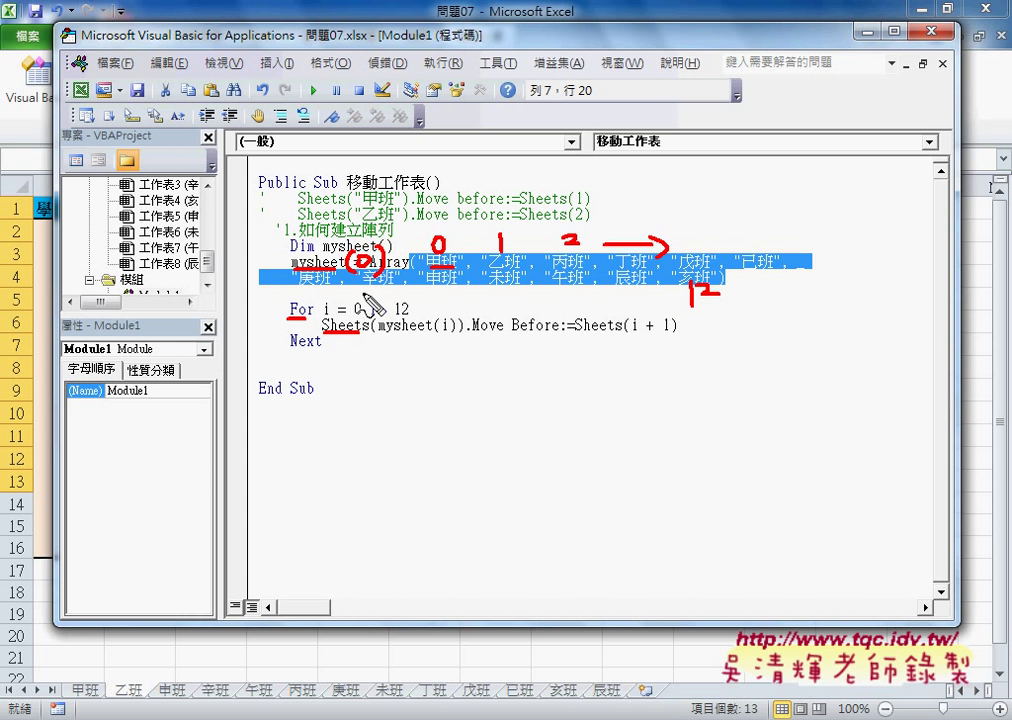
key(Escape)
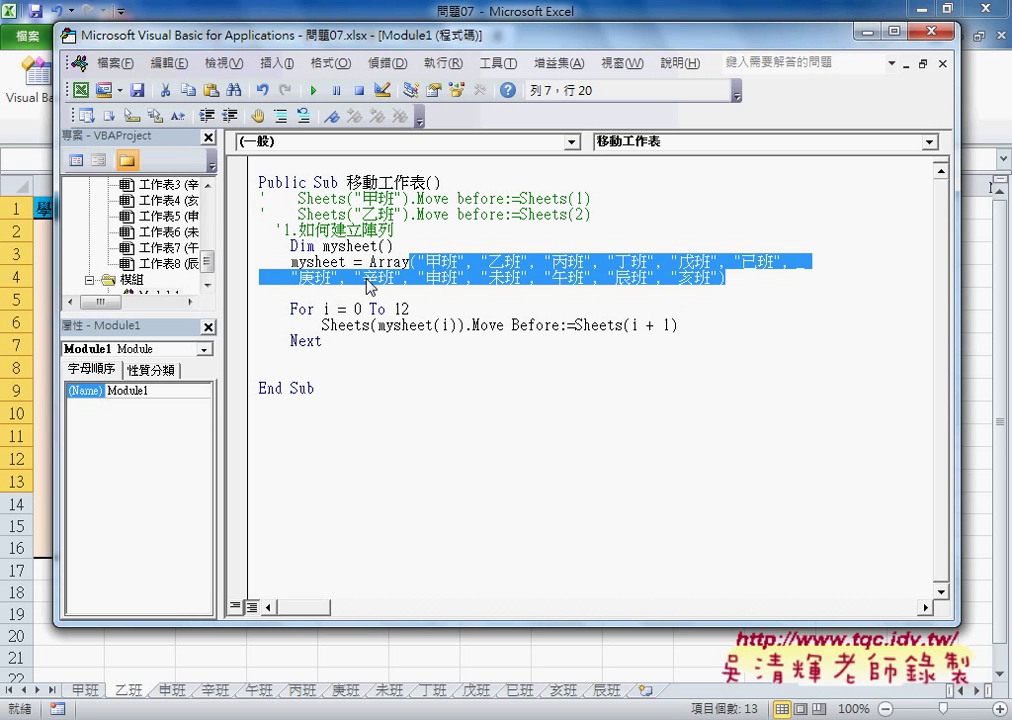
- Replace the old statement after Sheets( on the loop line with mysheet(i))
drag(361, 343, 260, 310)
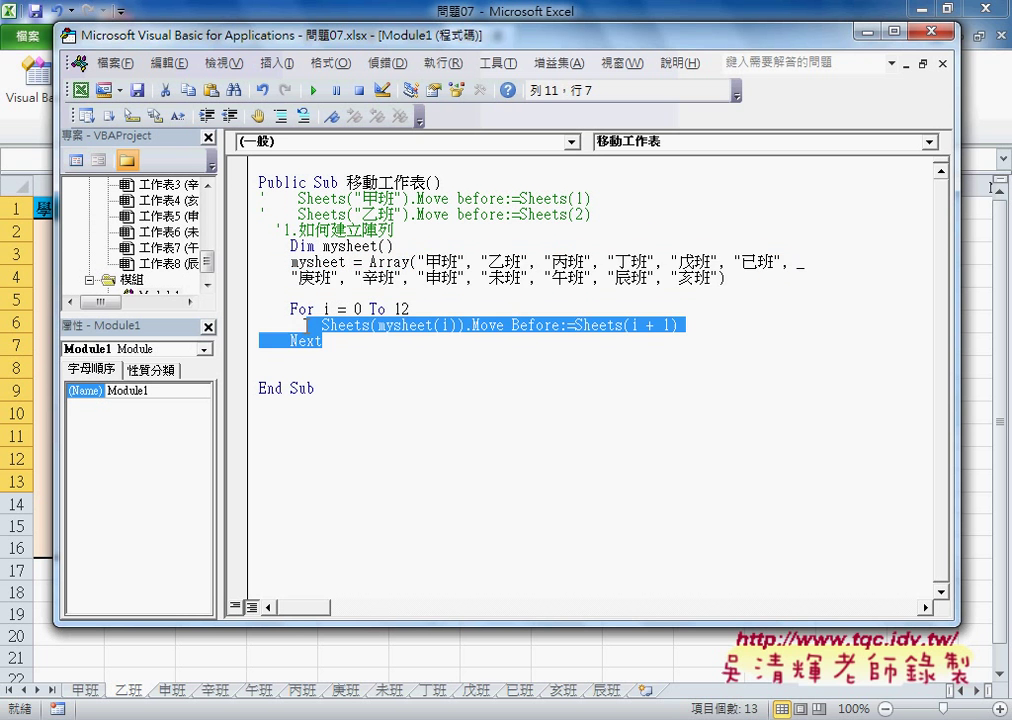
mouse_move(700, 322)
mouse_down()
mouse_move(321, 327)
mouse_move(374, 326)
mouse_up()
key(Delete)
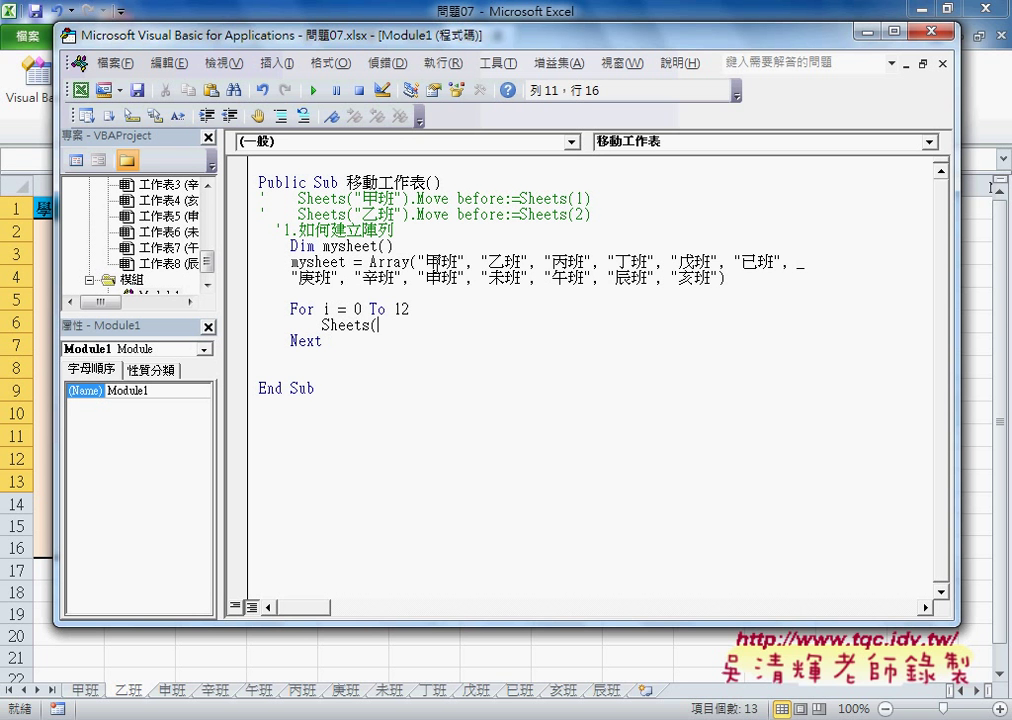
text(ㄙ)
key(BackSpace)
text(mysh)
text(eet)
text(()
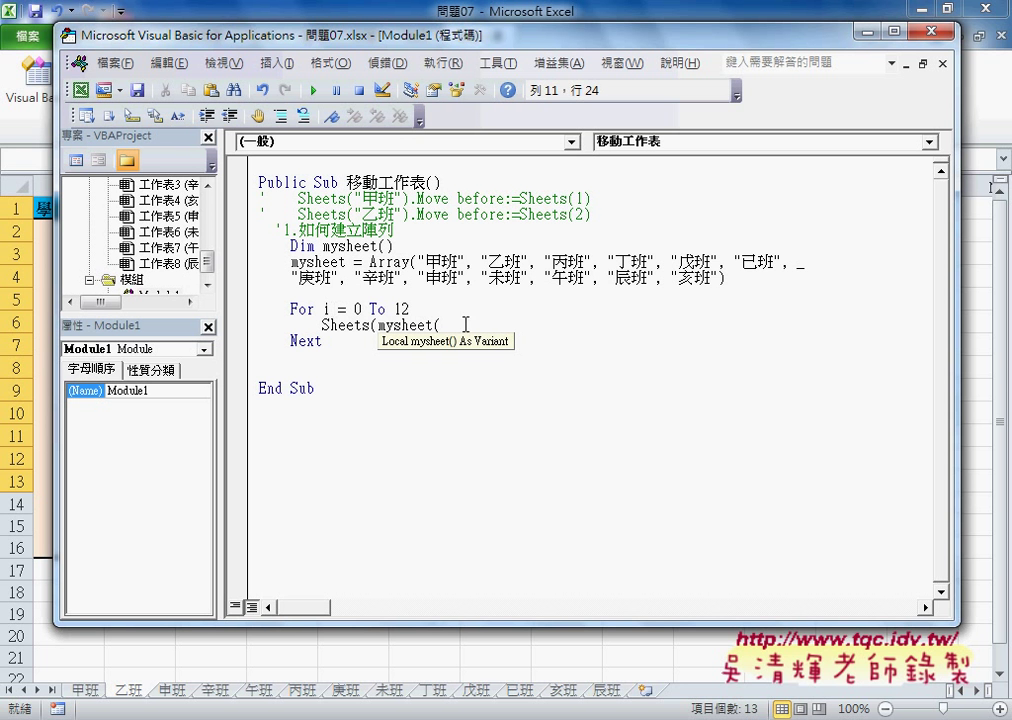
text(i)
text()))
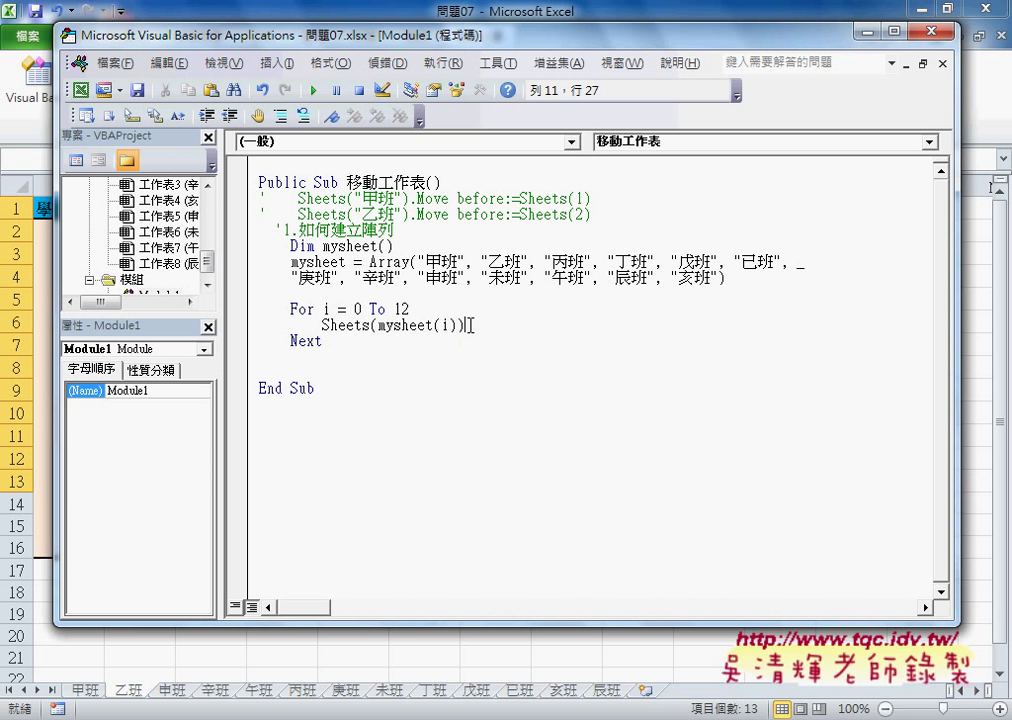
text(.)
- Dismiss the compile error and complete the loop line with .Move before:=Sheets(1)
click(548, 203)
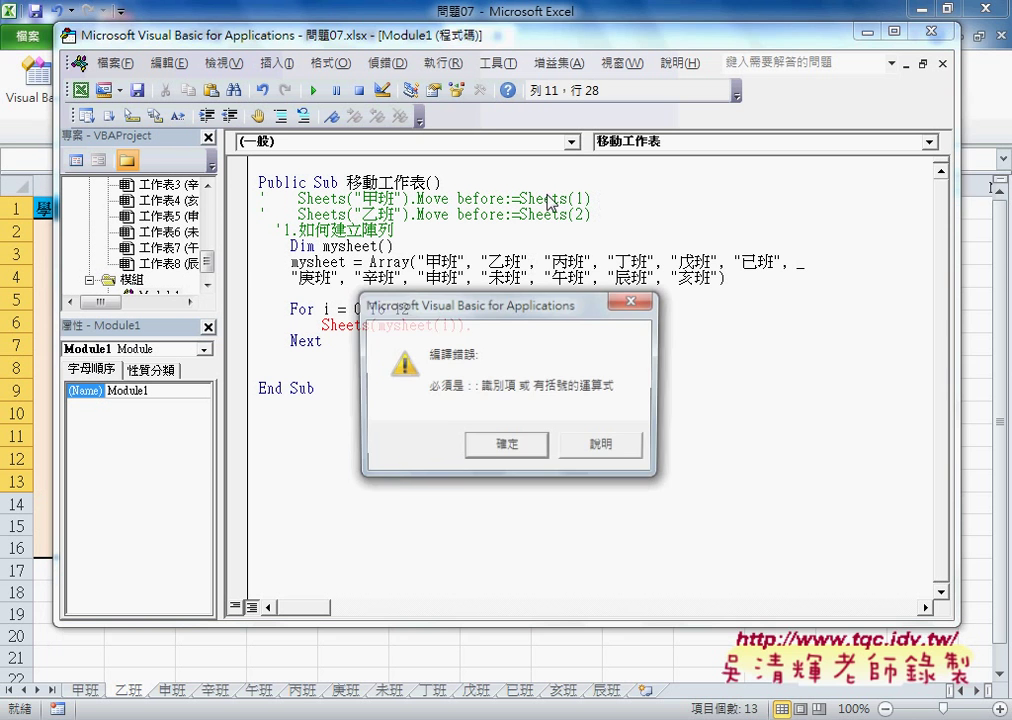
click(522, 445)
drag(416, 198, 628, 198)
key(ctrl+c)
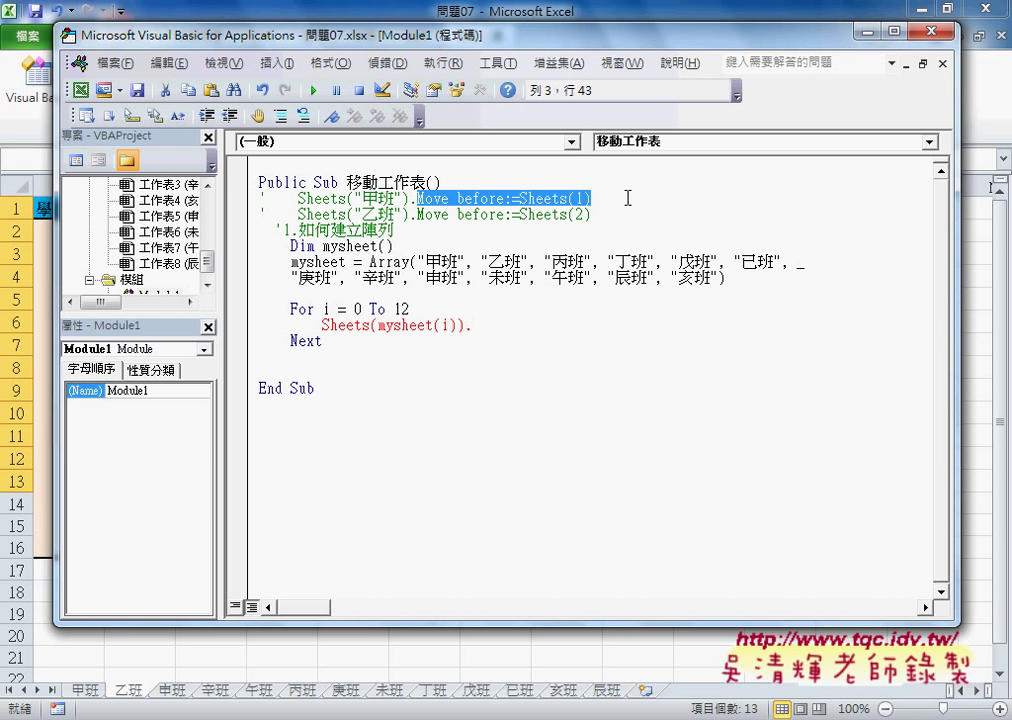
click(510, 312)
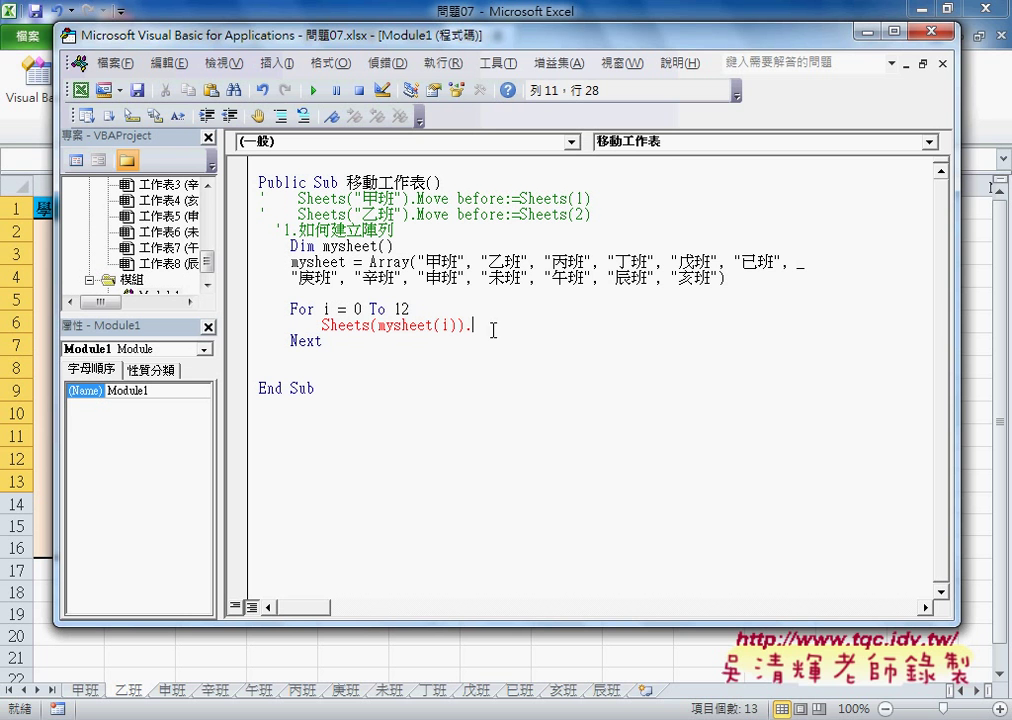
drag(497, 326, 468, 326)
key(ctrl+v)
click(464, 325)
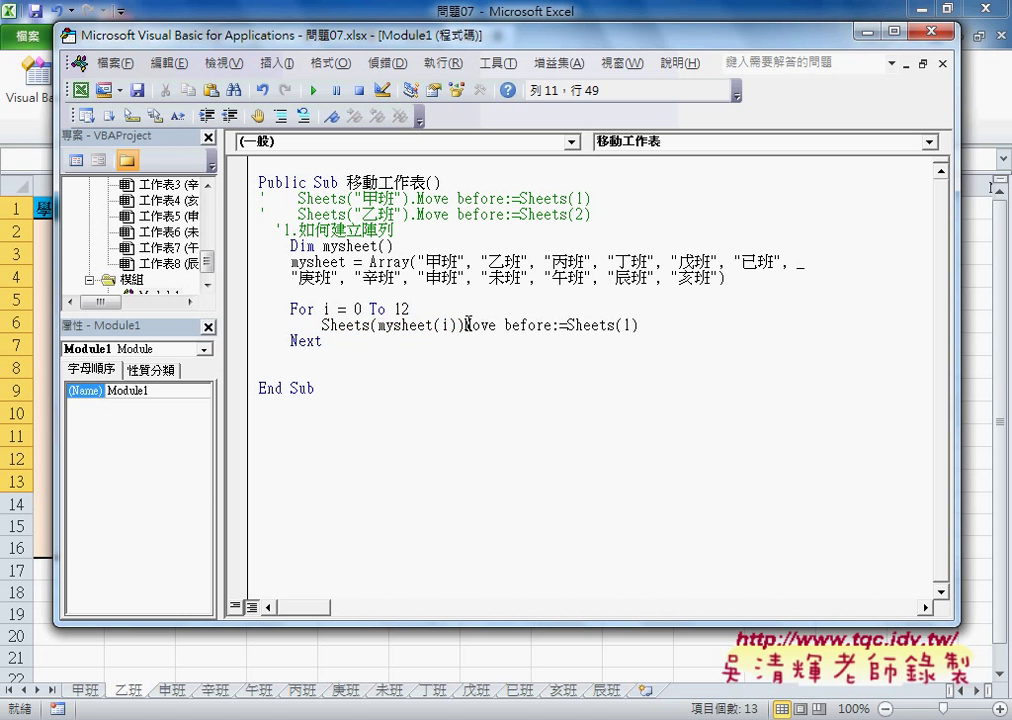
text(.)
- Change Sheets(1) to Sheets(i + 1) and delete the blank lines before End Sub
double_click(634, 325)
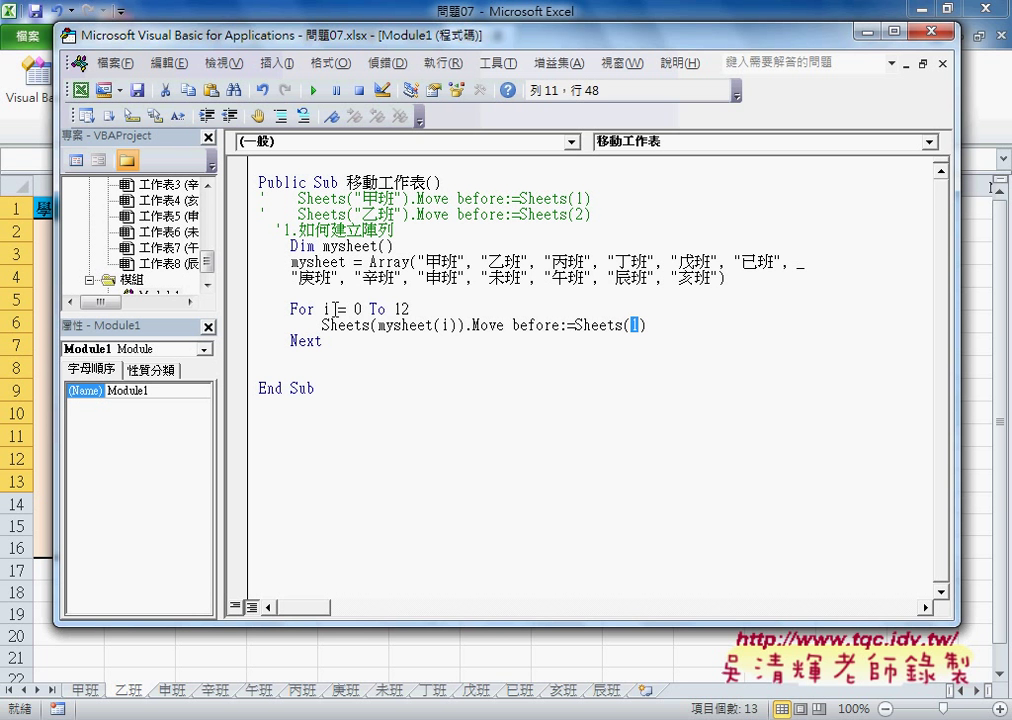
text(i)
text(+ 1)
click(387, 341)
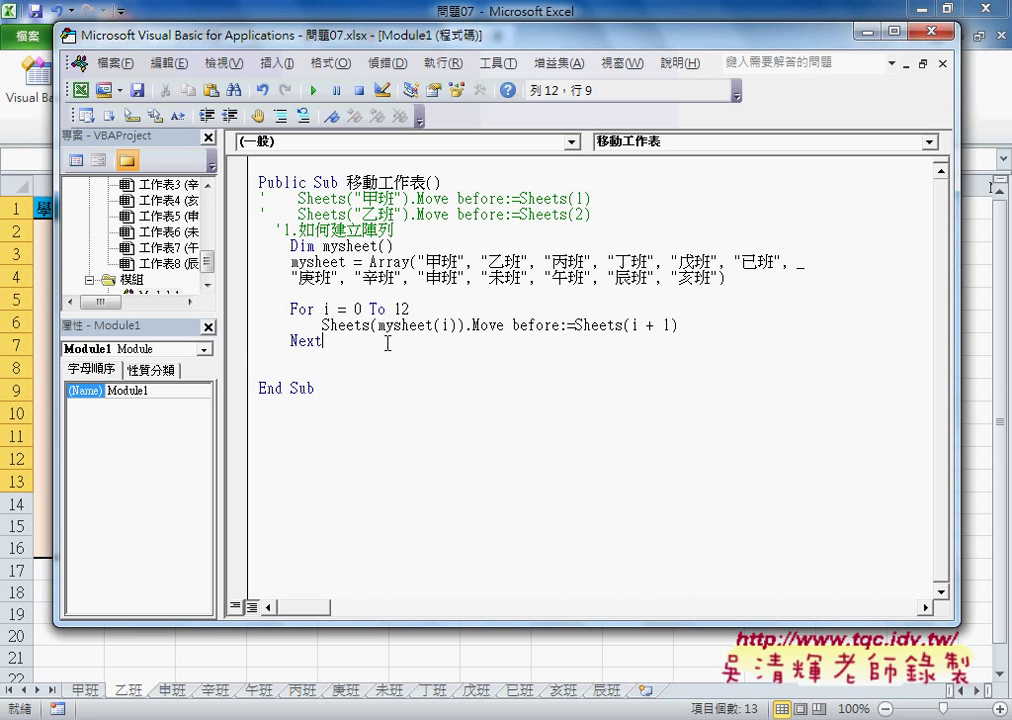
key(Delete)
key(Delete)
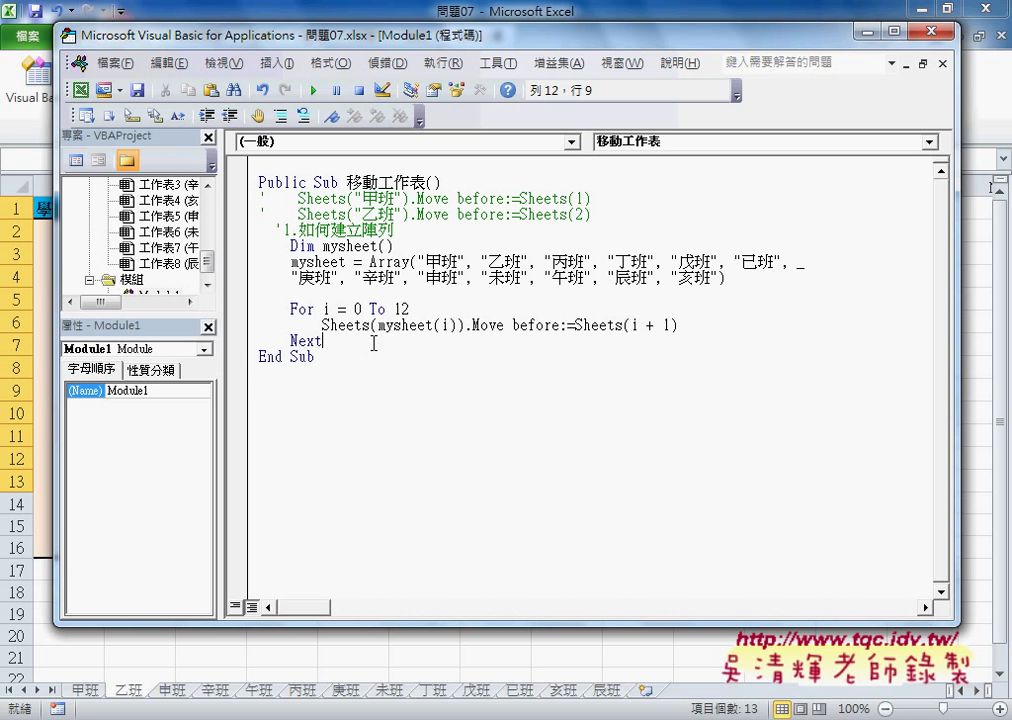
drag(322, 341, 278, 316)
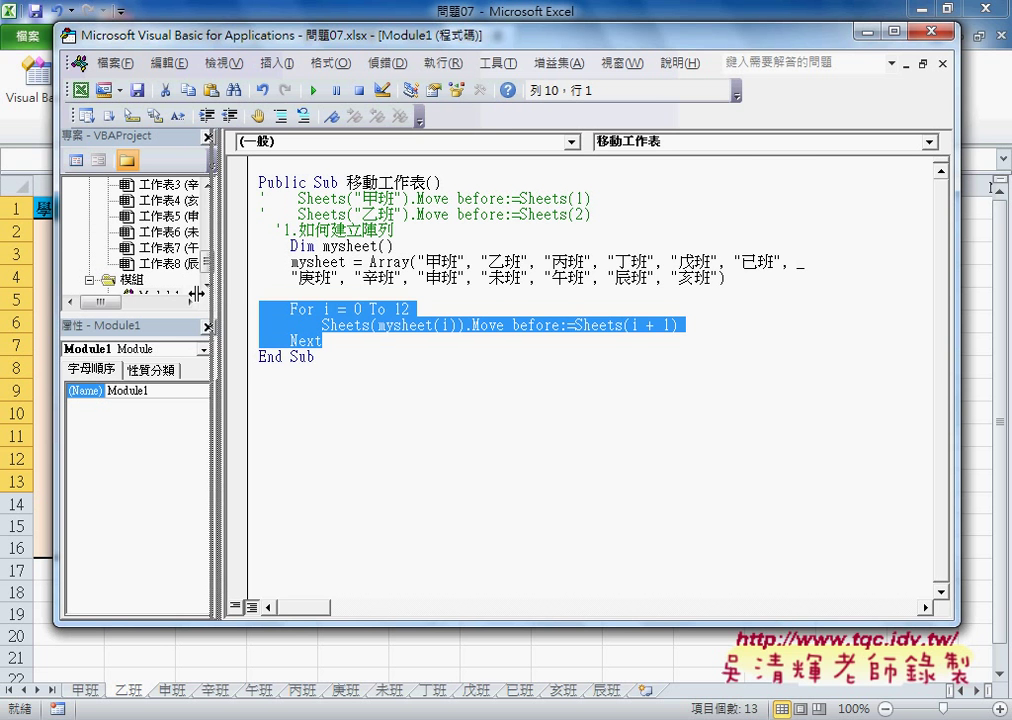
- Widen the code area, step with F8 past the Array assignment to the For loop, and select mysheet
drag(222, 292, 190, 292)
click(243, 325)
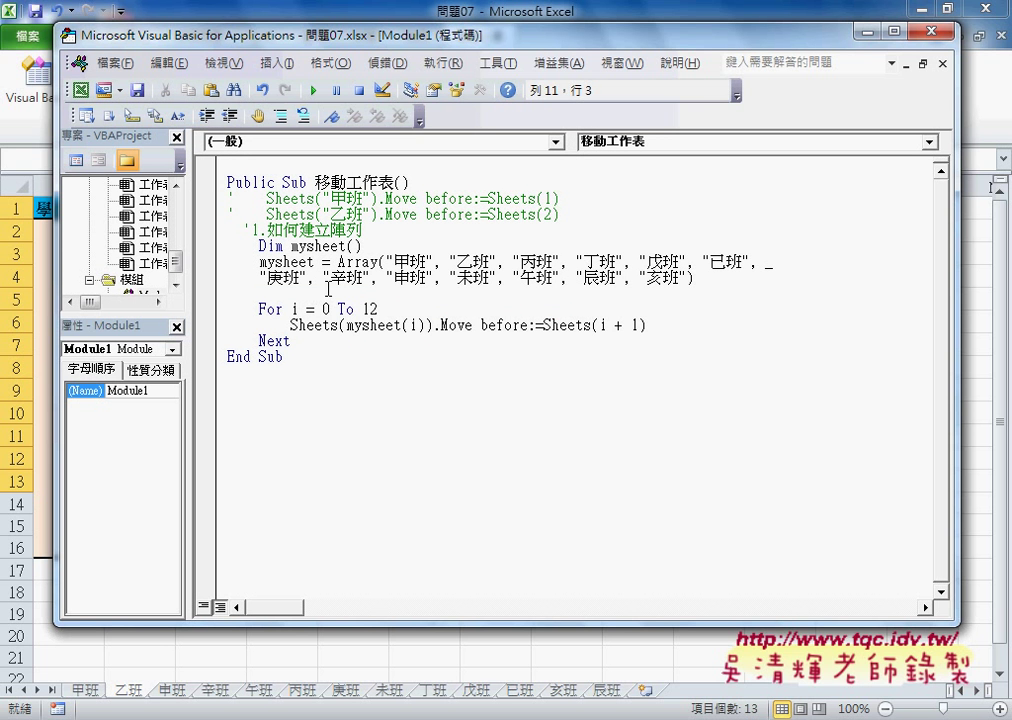
key(F8)
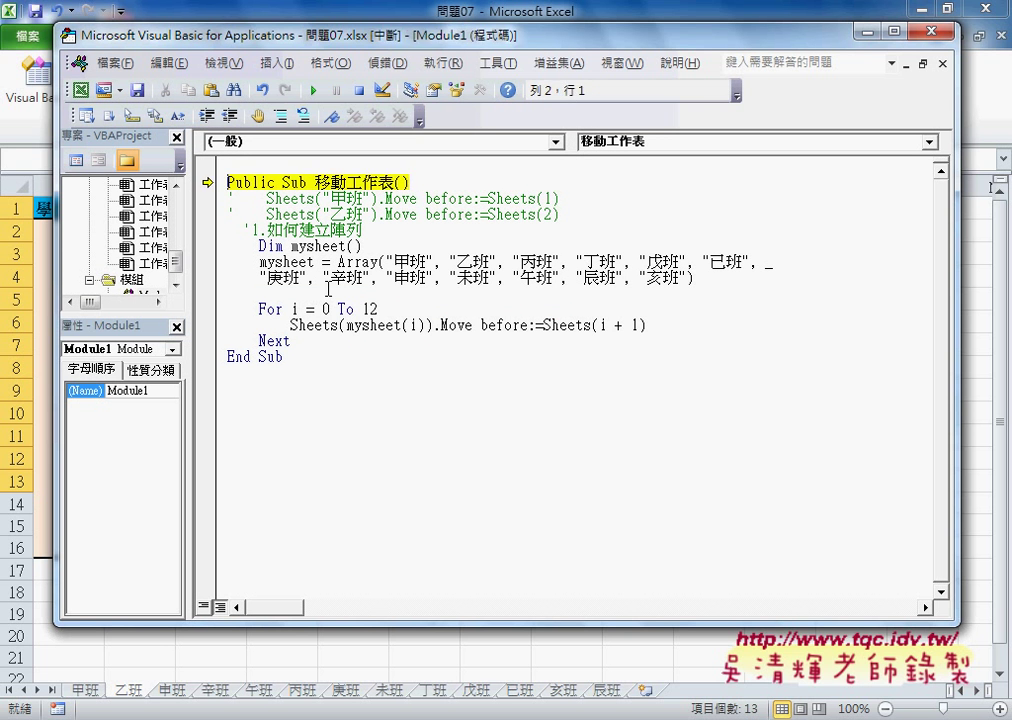
key(F8)
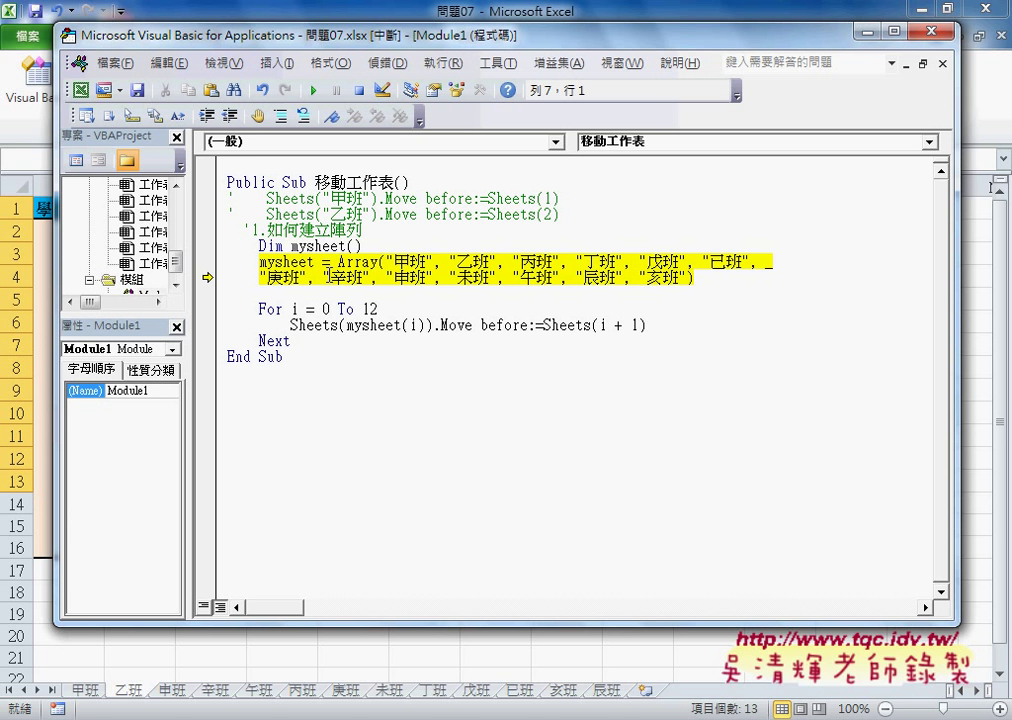
key(F8)
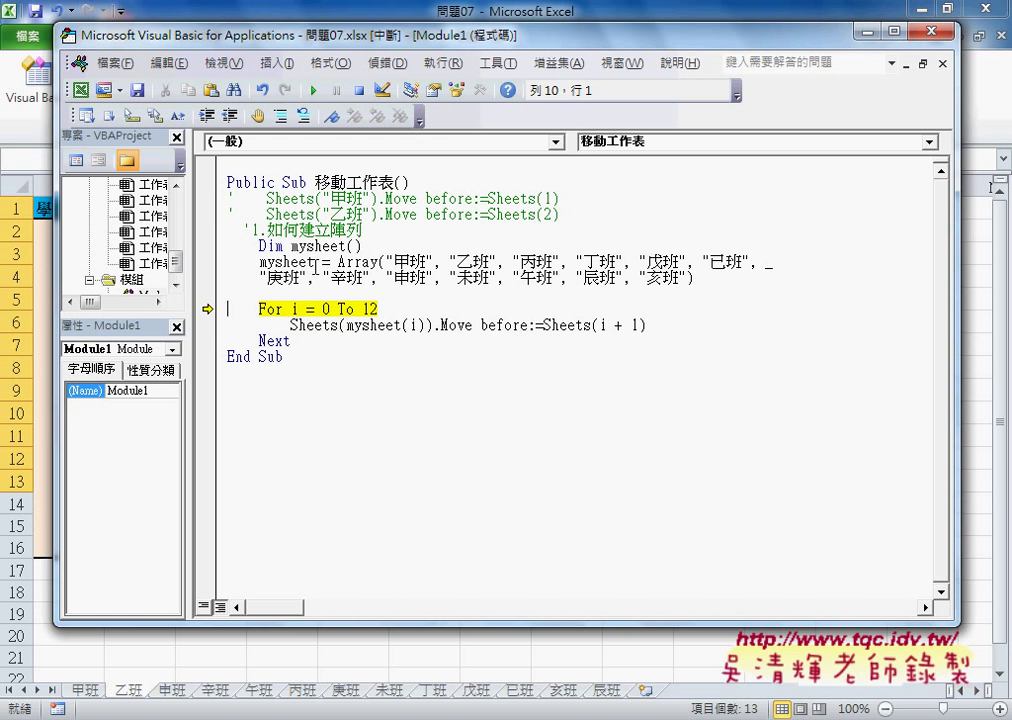
click(303, 262)
double_click(295, 262)
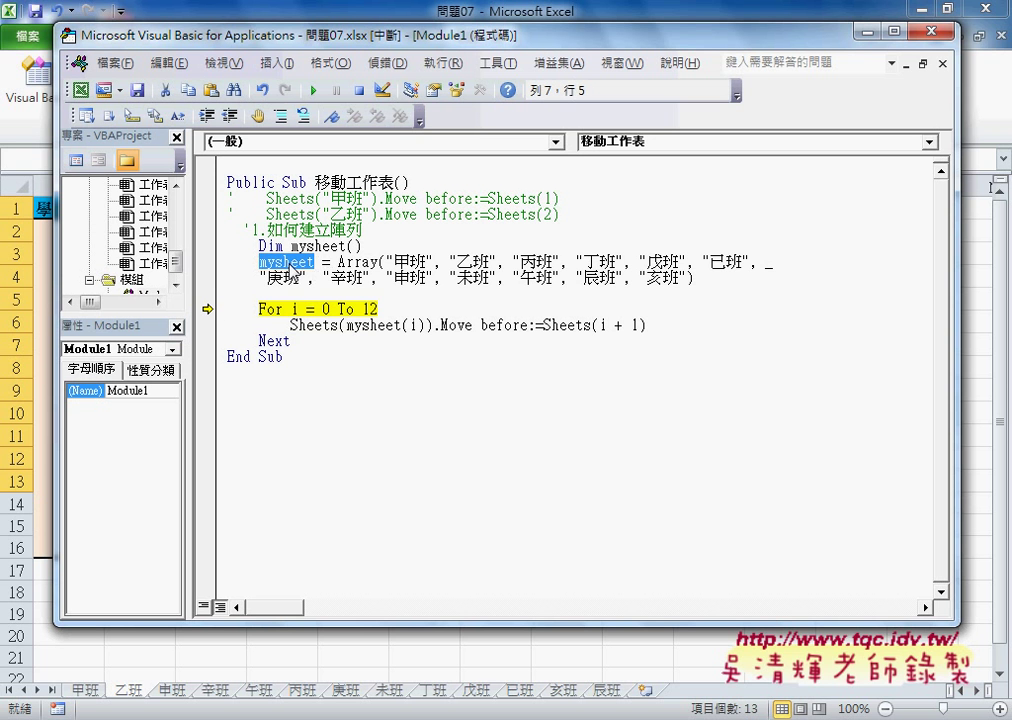
right_click(291, 266)
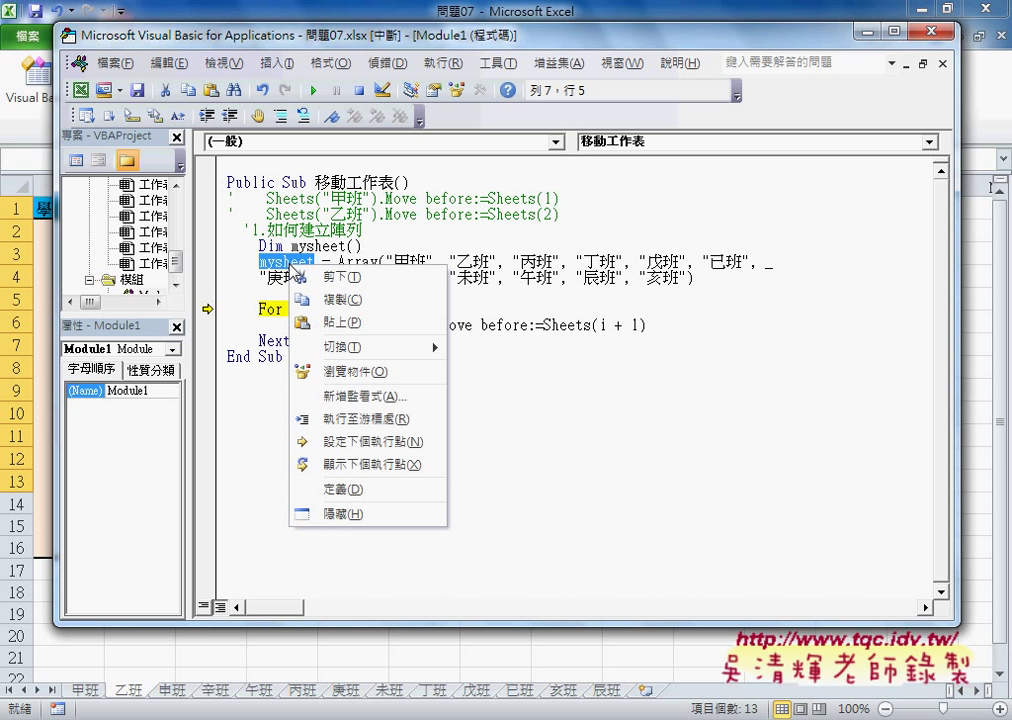
click(362, 398)
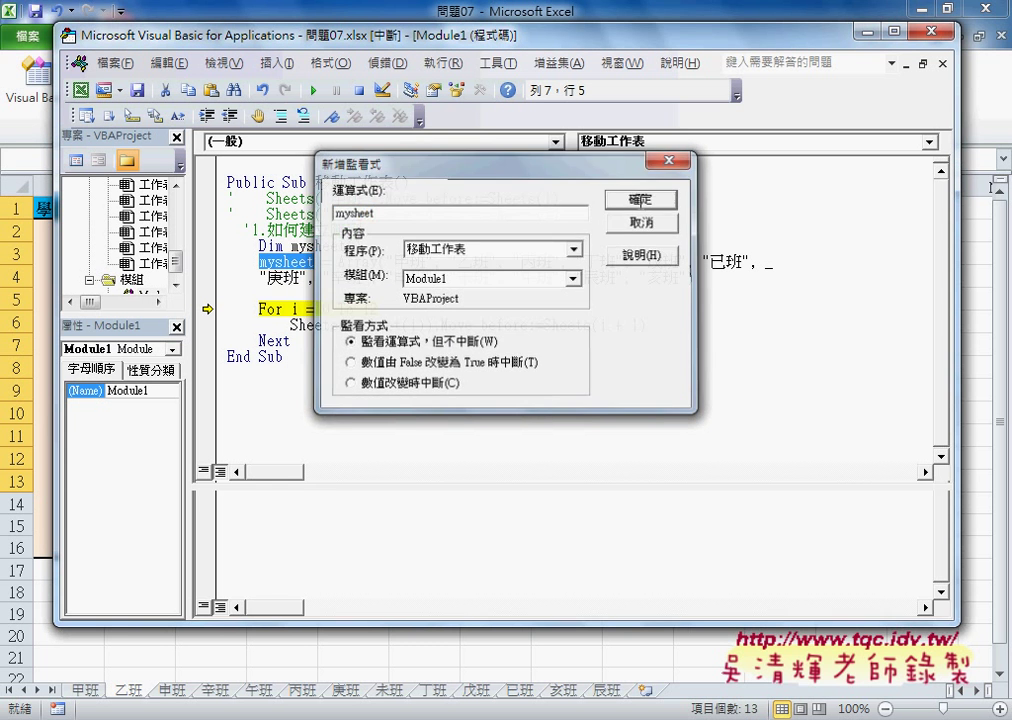
click(639, 197)
click(214, 534)
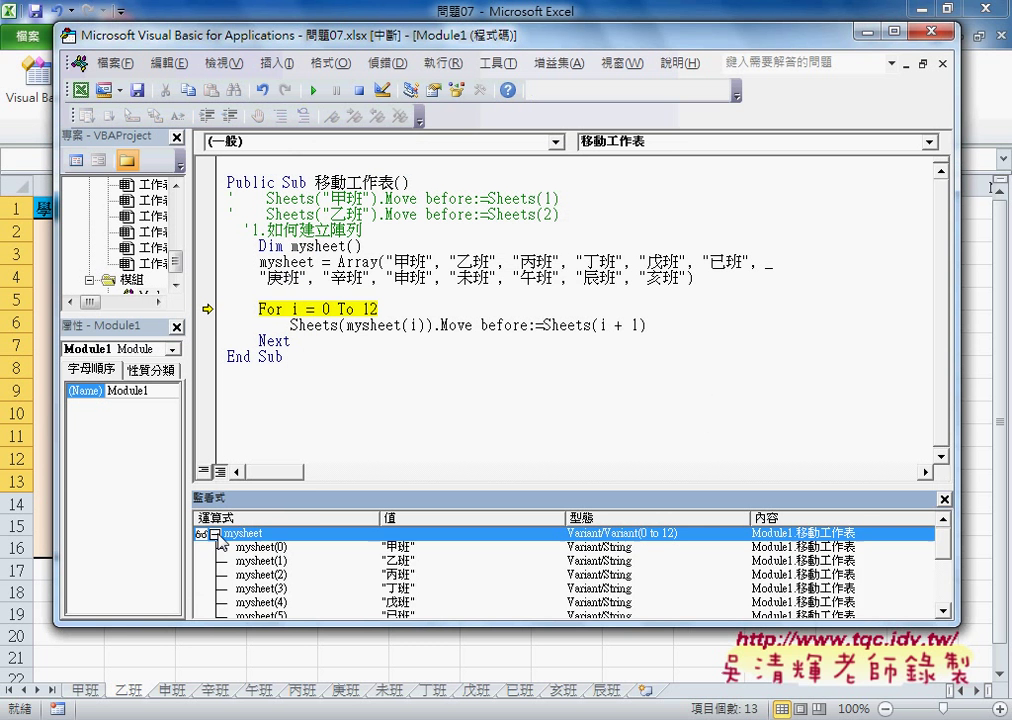
drag(334, 490, 343, 386)
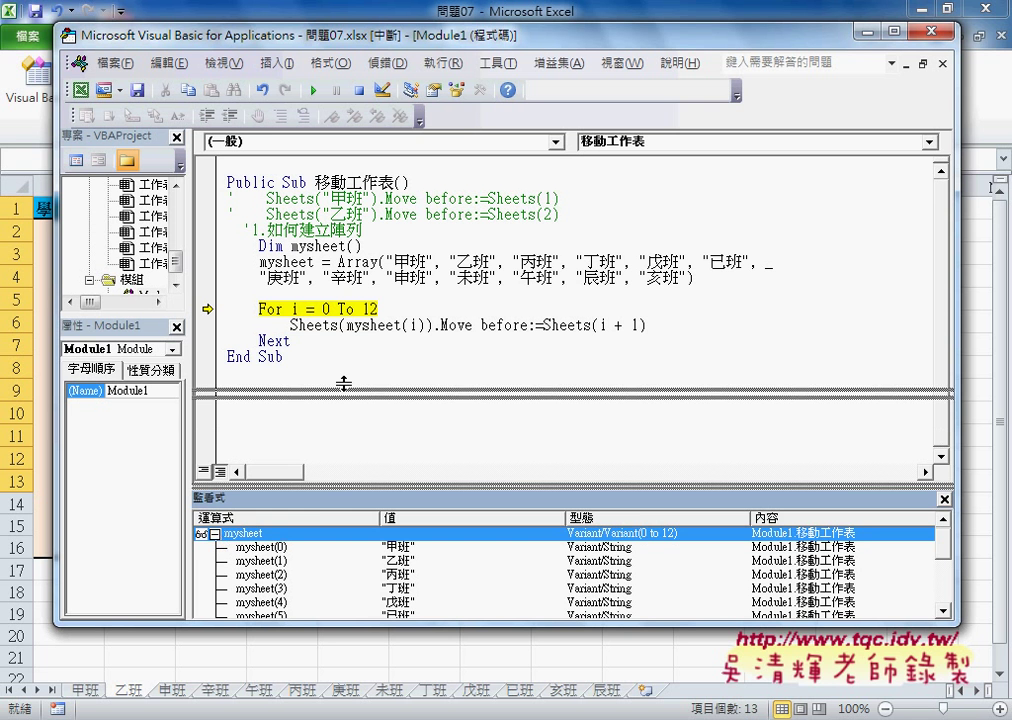
click(268, 442)
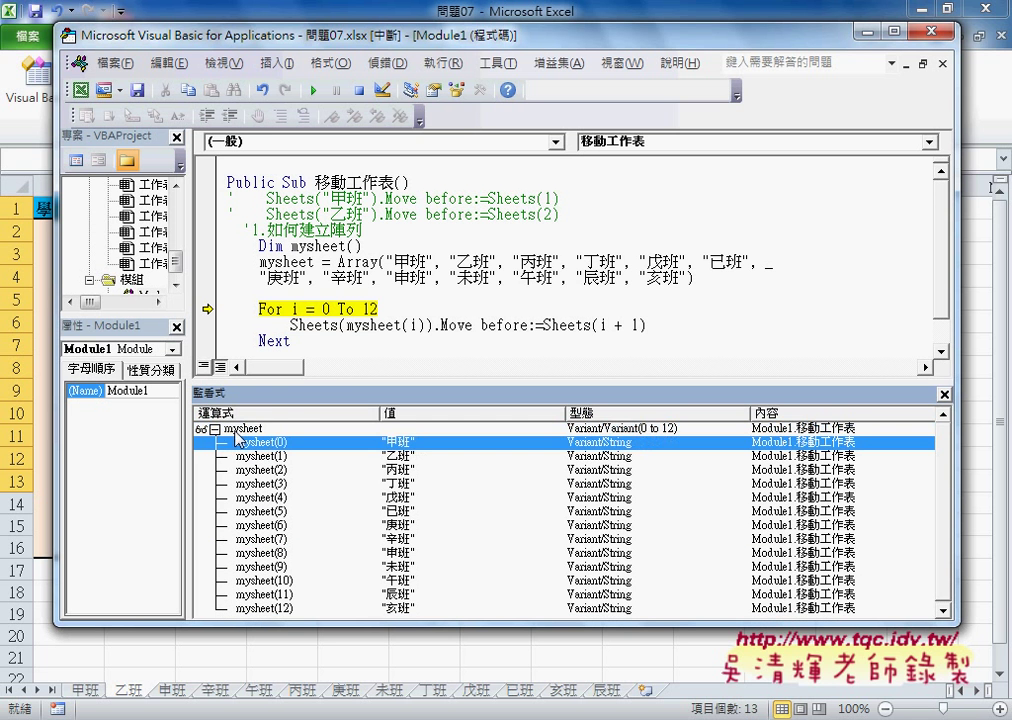
click(240, 430)
click(288, 445)
click(294, 608)
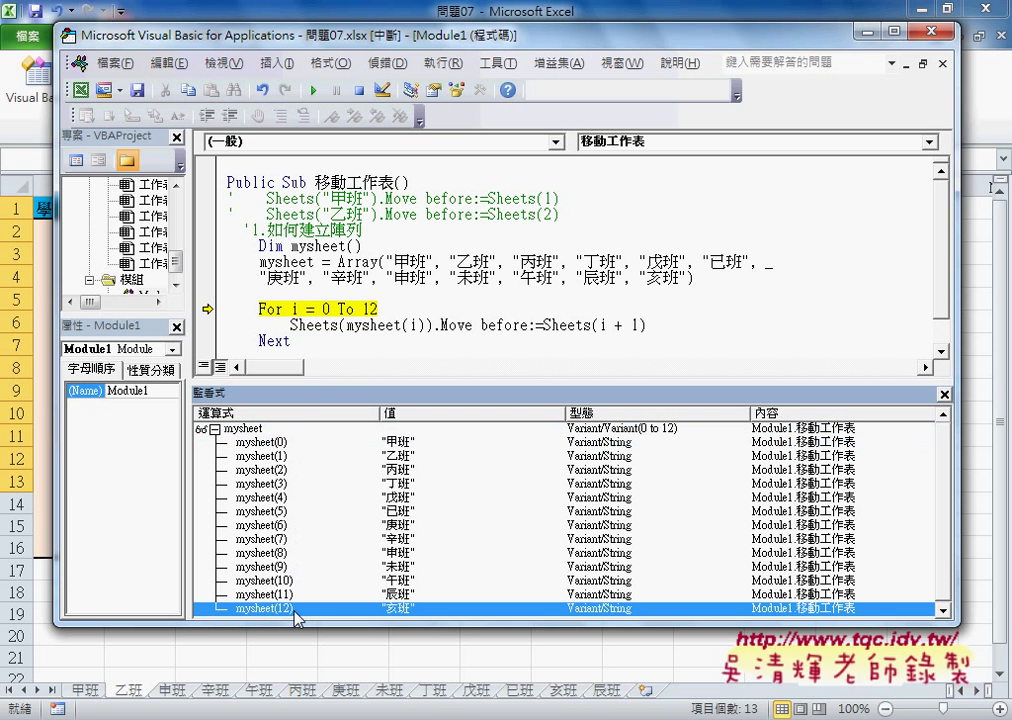
click(285, 444)
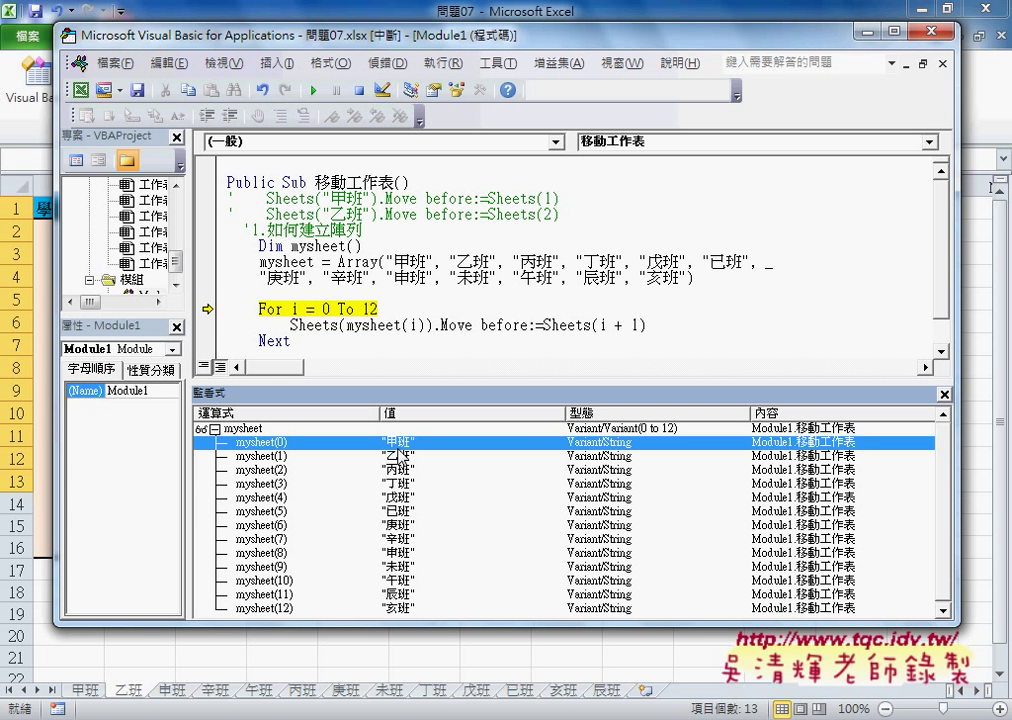
click(943, 394)
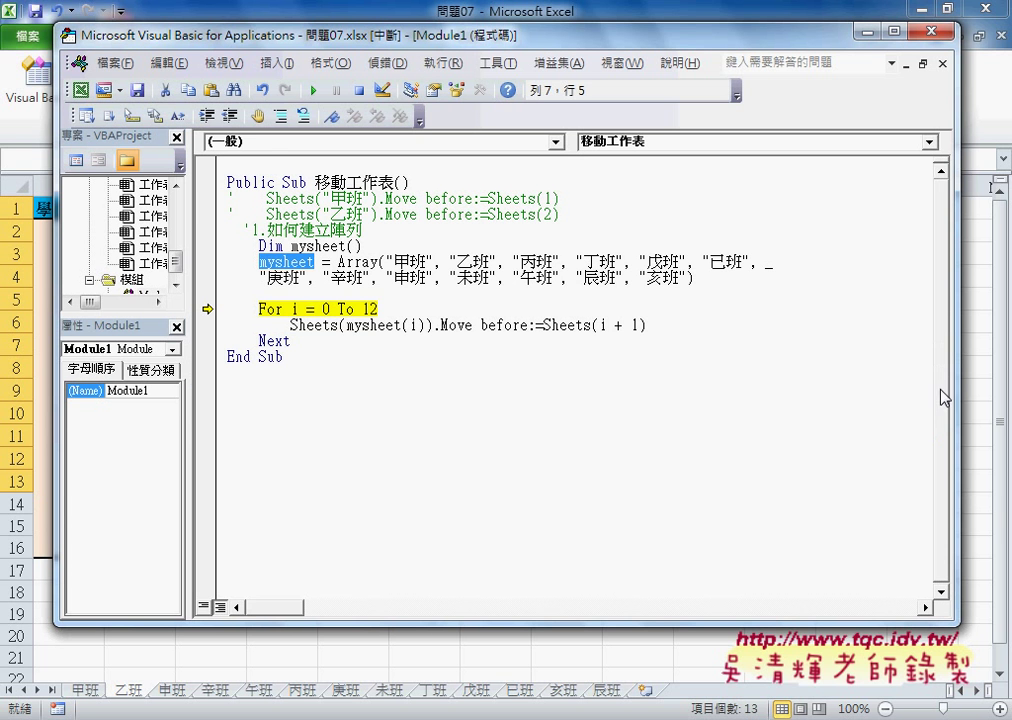
mouse_move(374, 326)
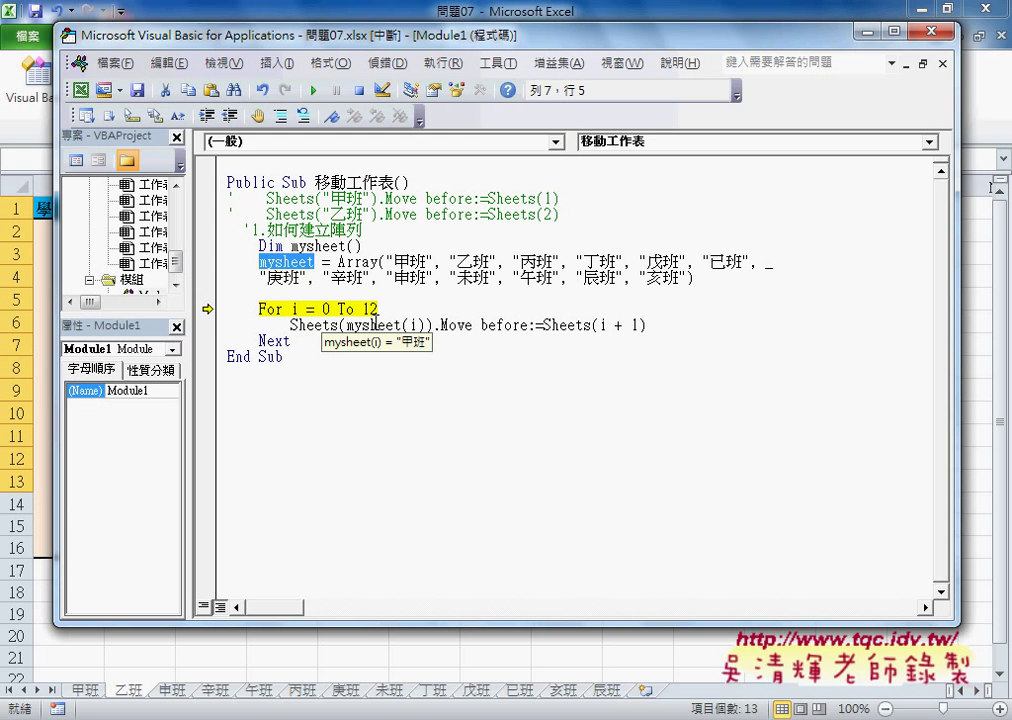
- Step through the loop passes with F8 so the sheets reorder 甲班 through 亥班
key(F8)
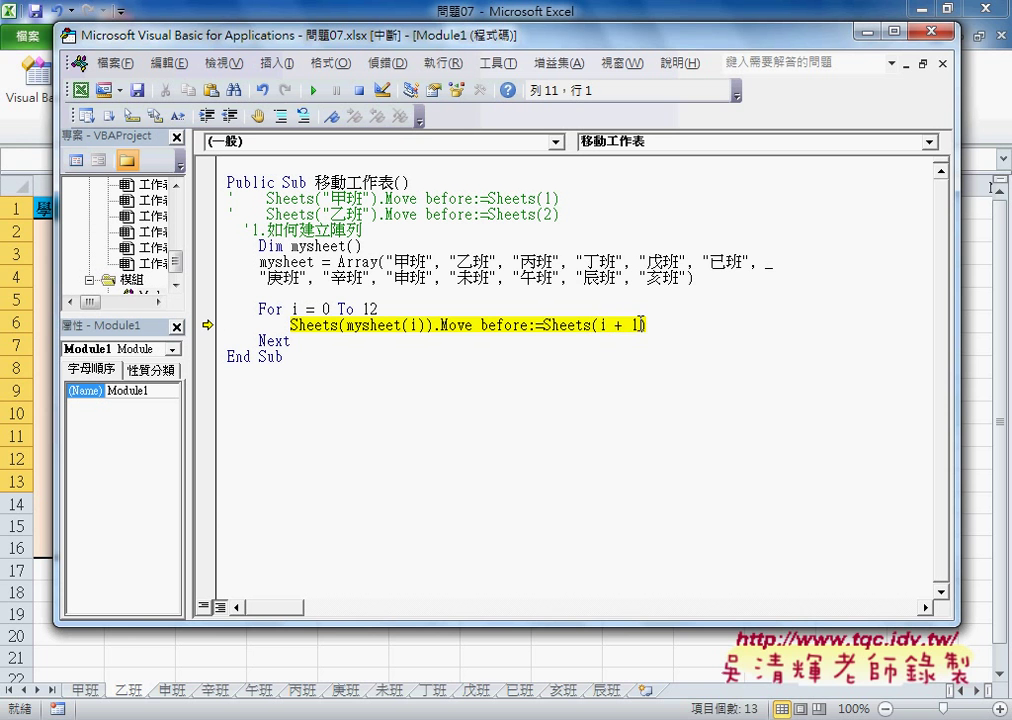
key(F8)
key(F8)
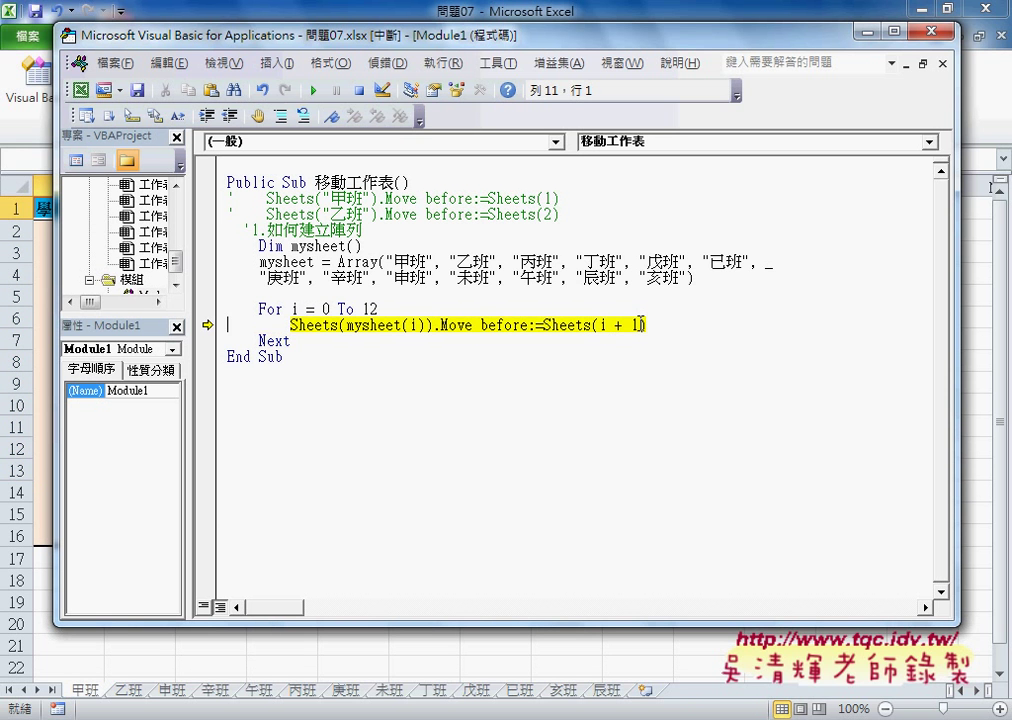
key(F8)
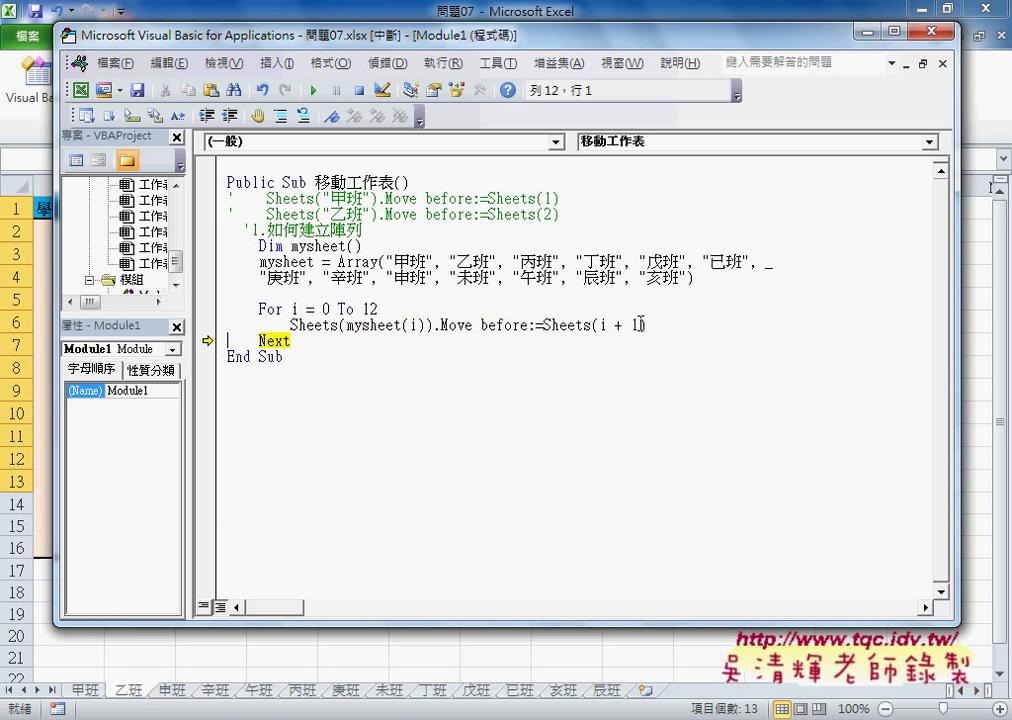
key(F8)
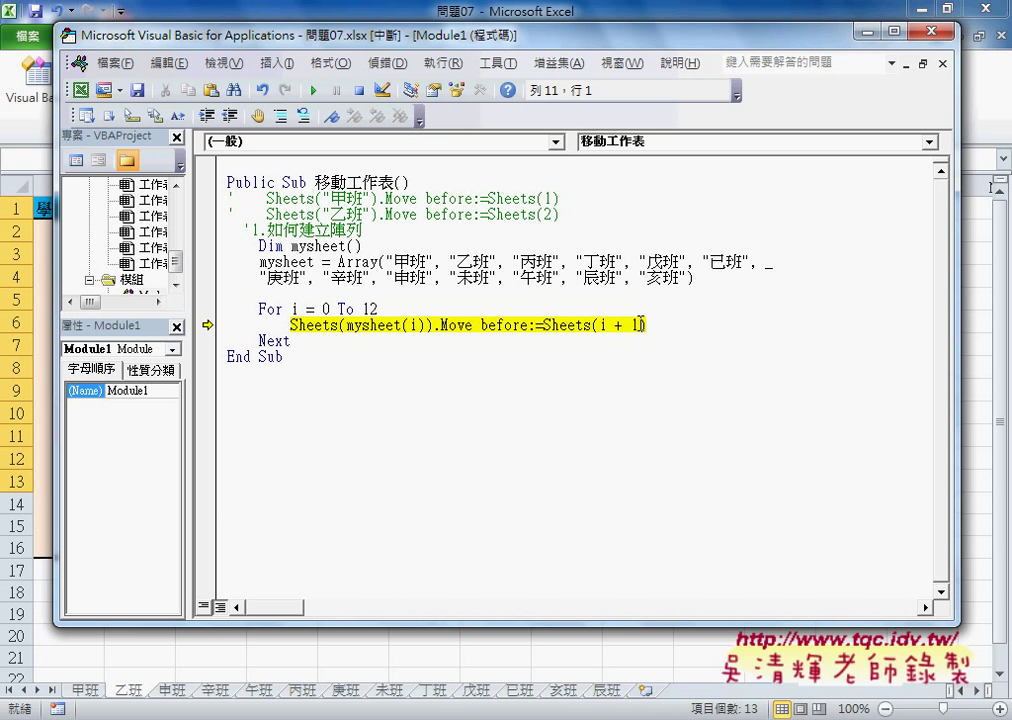
key(F8)
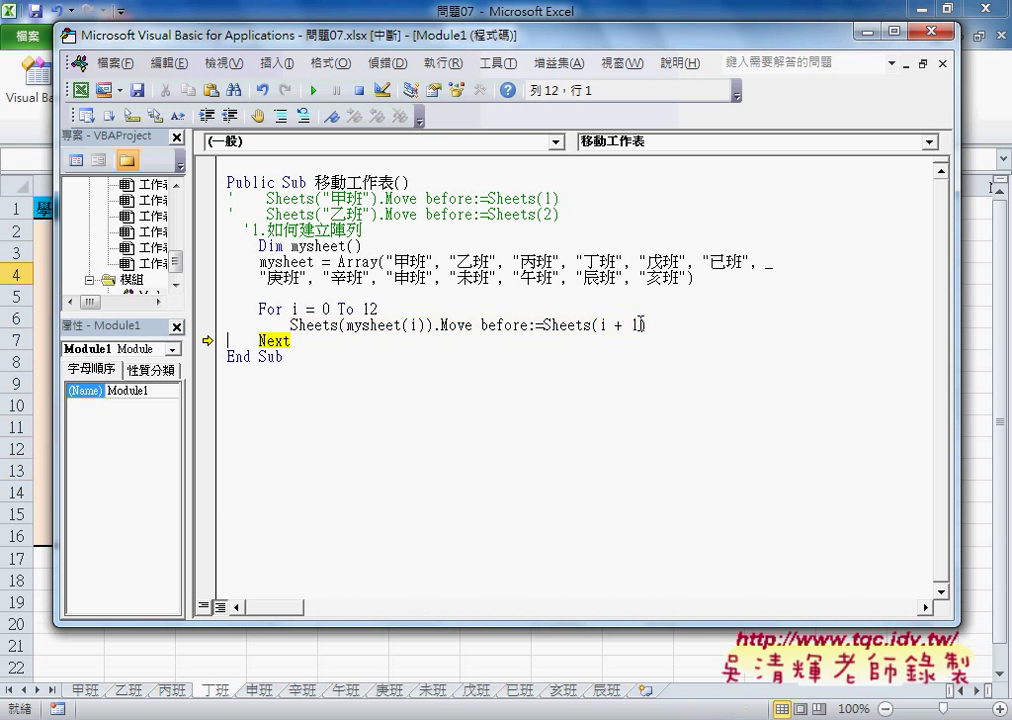
key(F8)
key(F8)
key(F8)
key(F8)
key(F8)
key(F8)
key(F8)
key(F8)
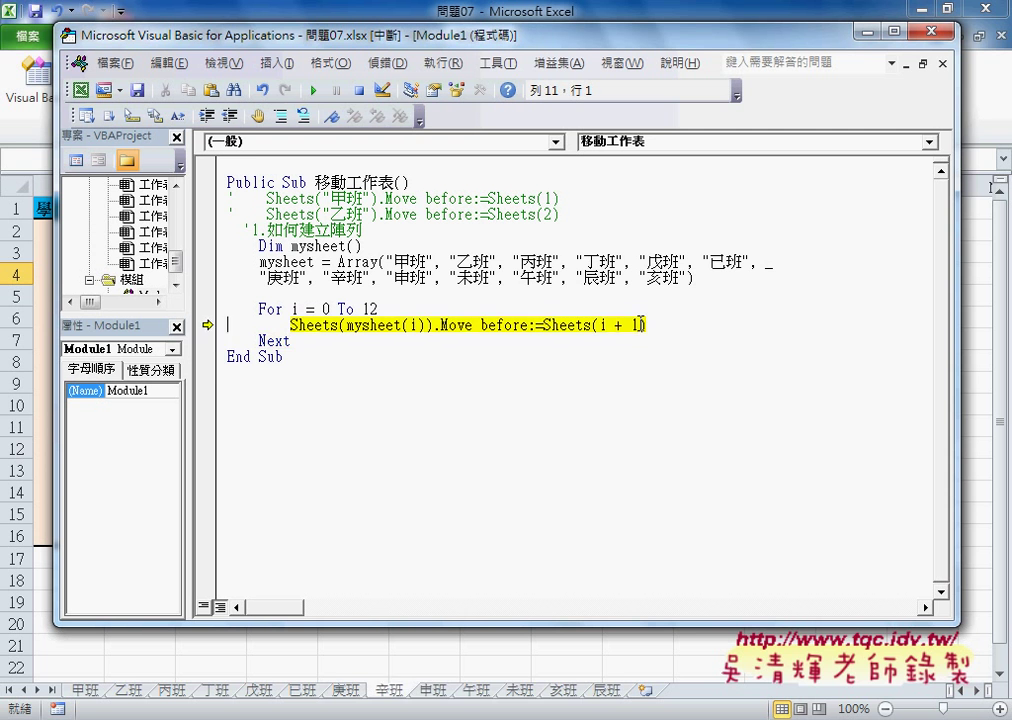
key(F8)
key(F8)
key(F8)
key(F8)
key(F8)
key(F8)
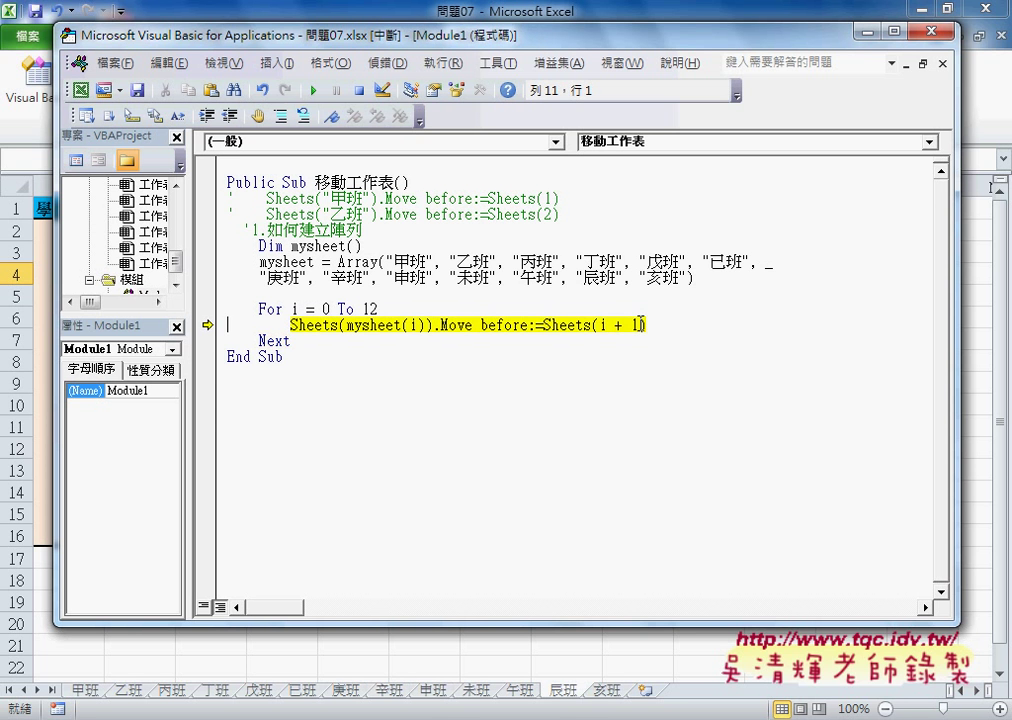
key(F8)
key(F8)
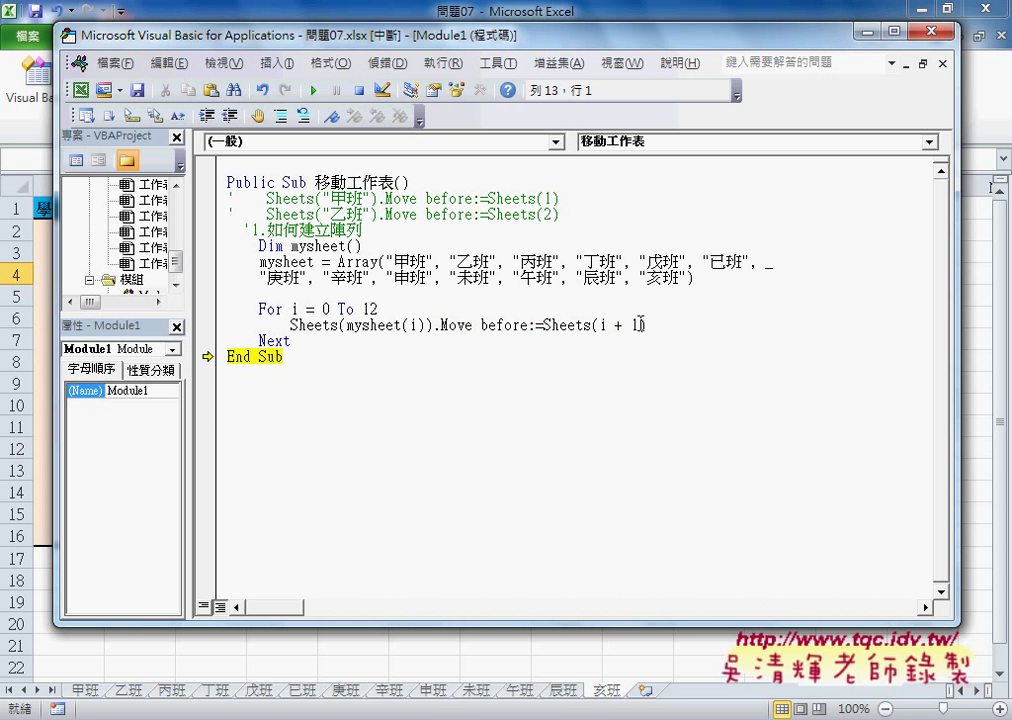
key(F8)
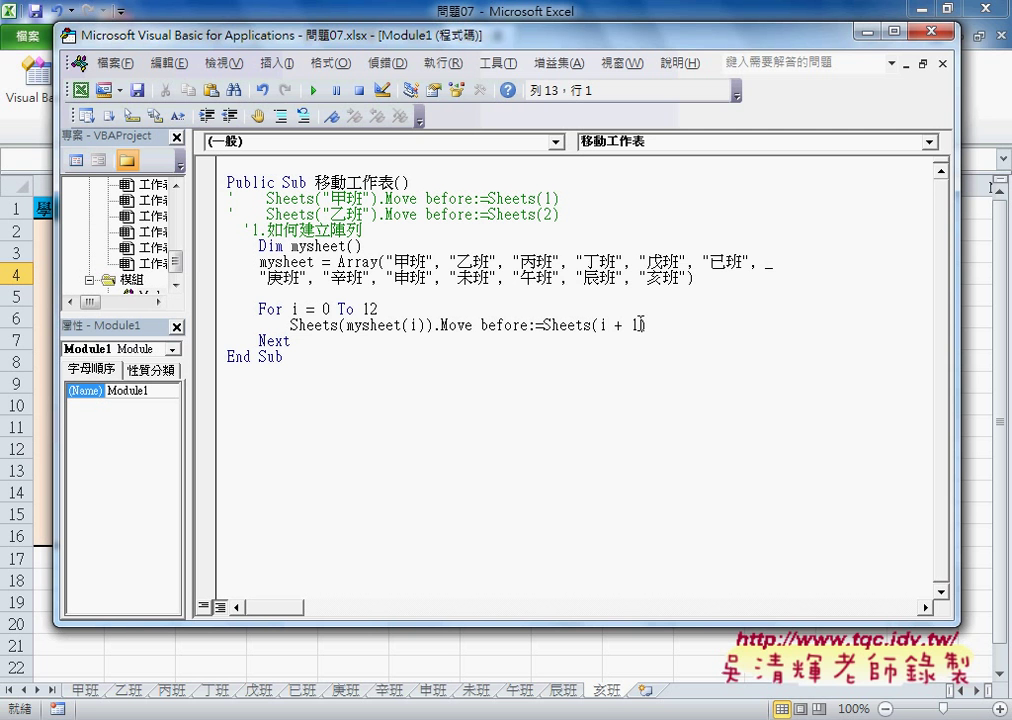
- Change the move target from Sheets(i + 1) to Sheets(1) and start stepping the macro
drag(632, 325, 601, 326)
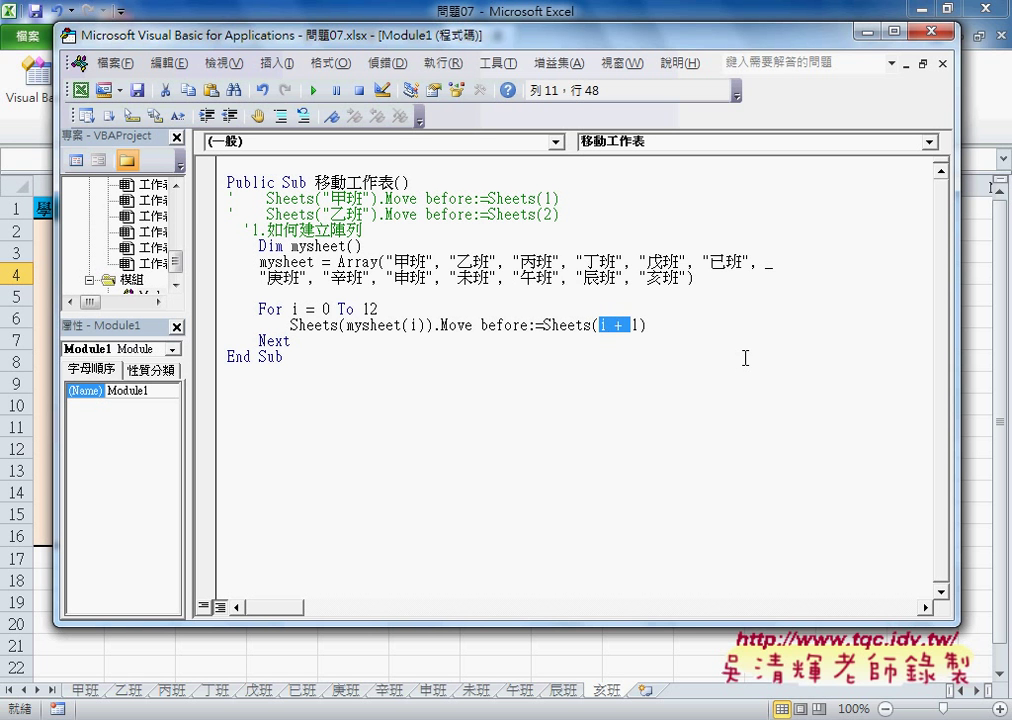
key(Delete)
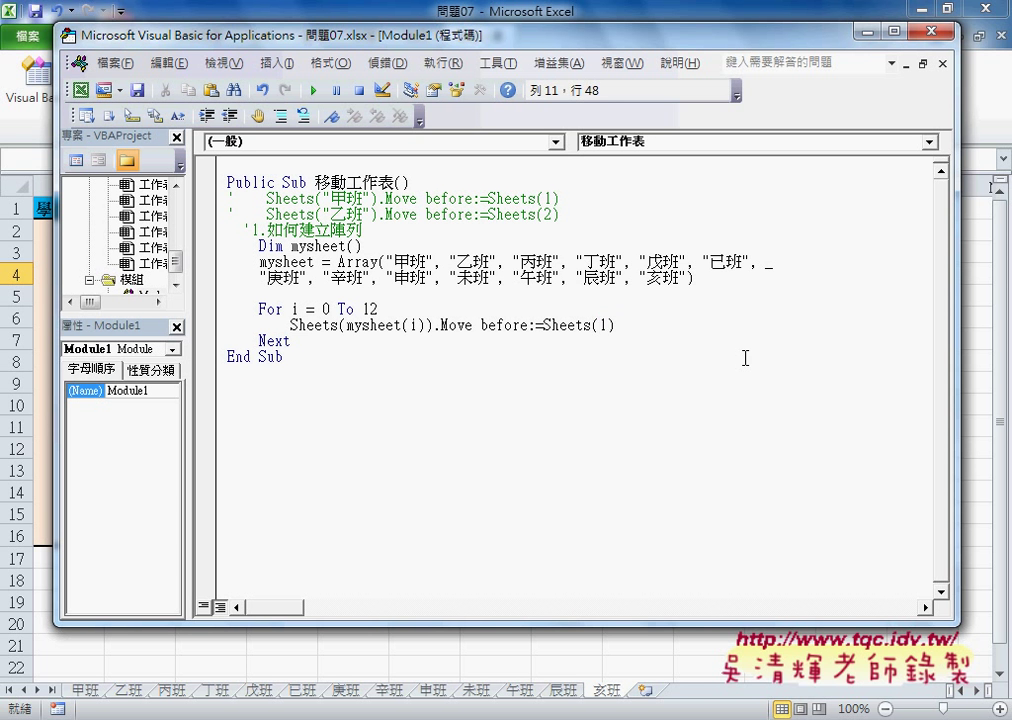
key(F8)
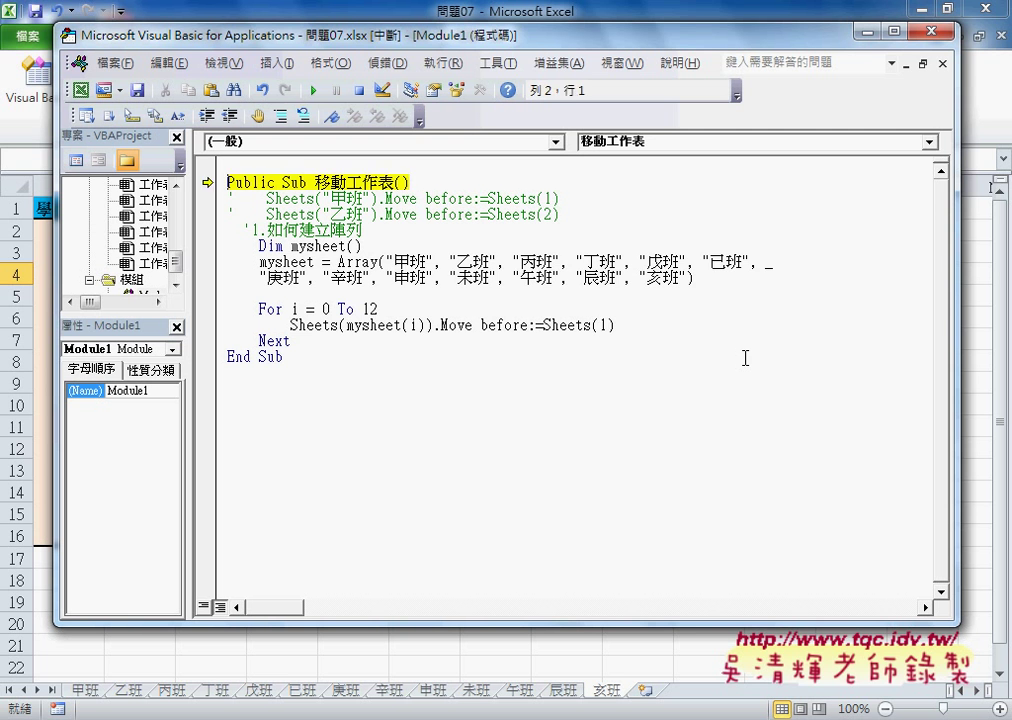
key(F8)
key(F8)
key(F8)
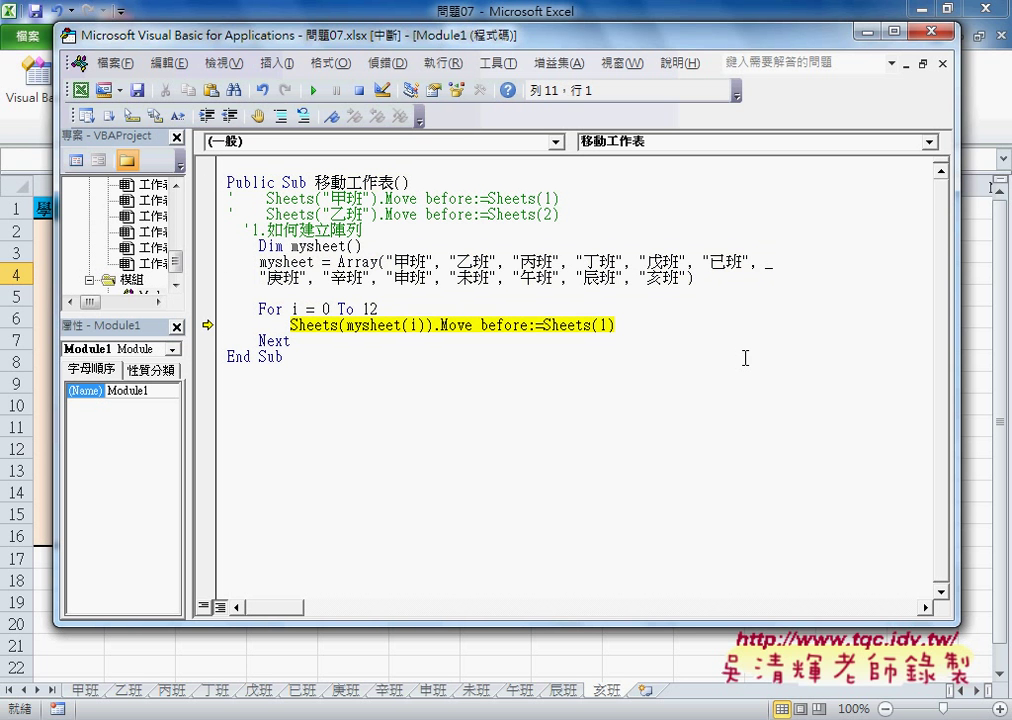
key(F8)
key(F8)
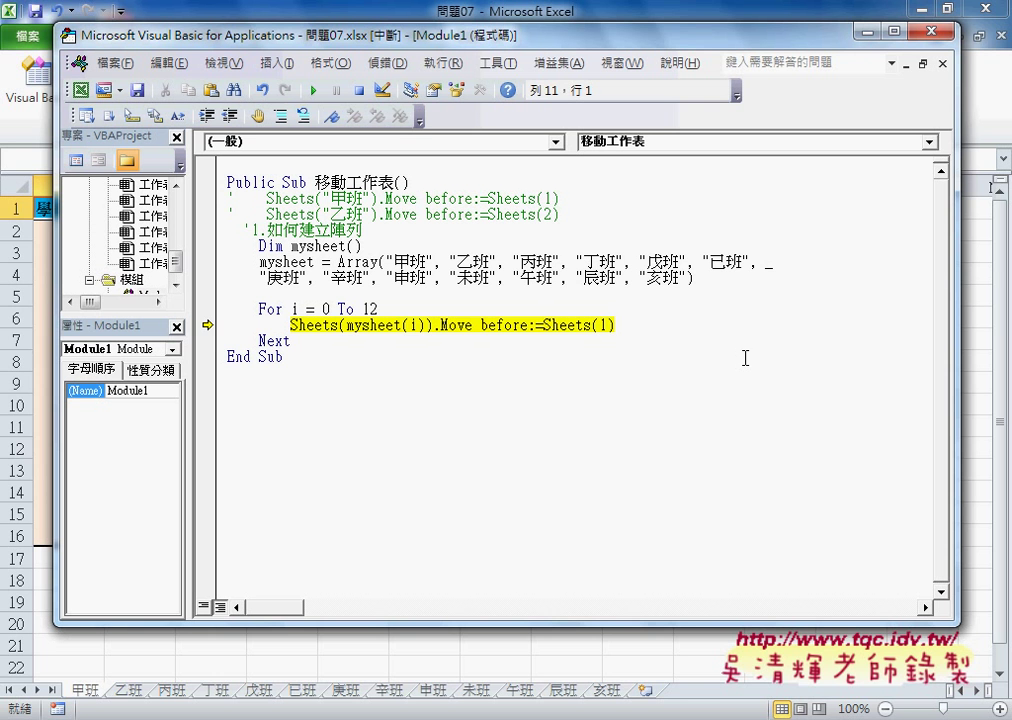
- Step the loop so 乙班 through 午班 move to the front, then select the 1 in Sheets(1)
key(F8)
key(F8)
key(F8)
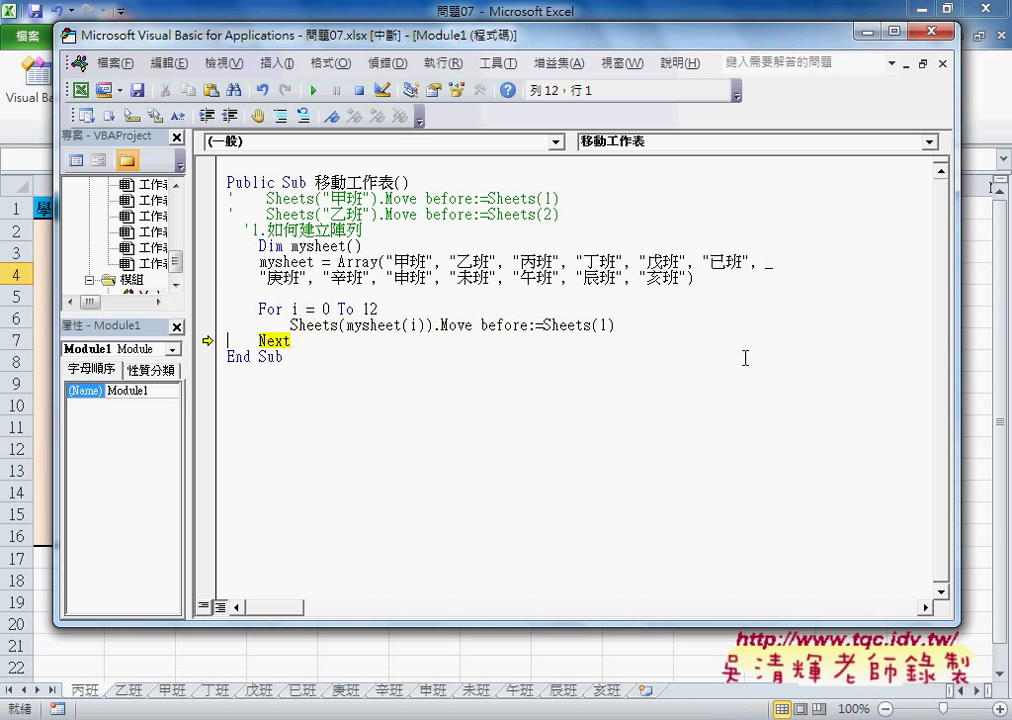
key(F8)
key(F8)
key(F8)
key(F8)
key(F8)
key(F8)
key(F8)
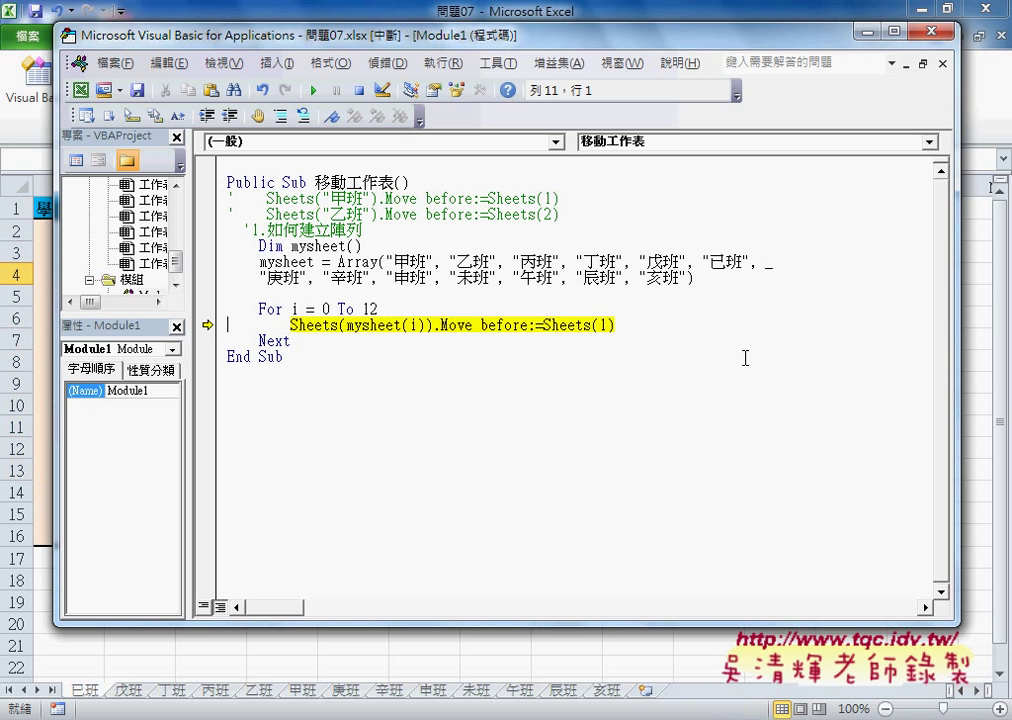
key(F8)
key(F8)
key(F8)
key(F8)
key(F8)
key(F8)
key(F8)
key(F8)
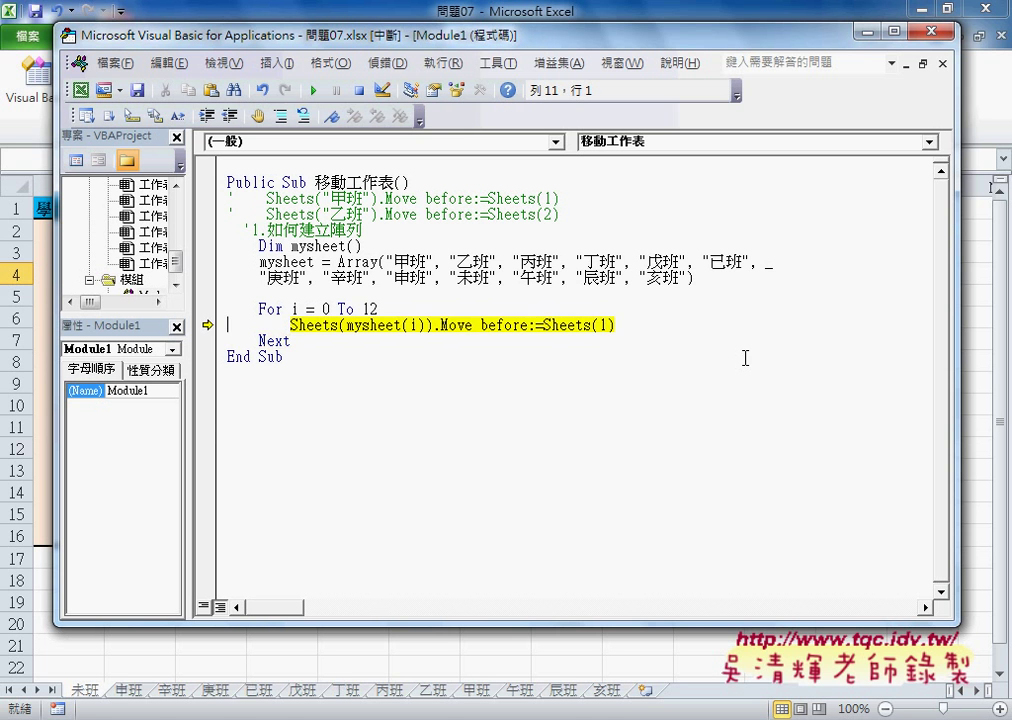
key(F8)
key(F8)
key(F8)
key(F8)
key(F8)
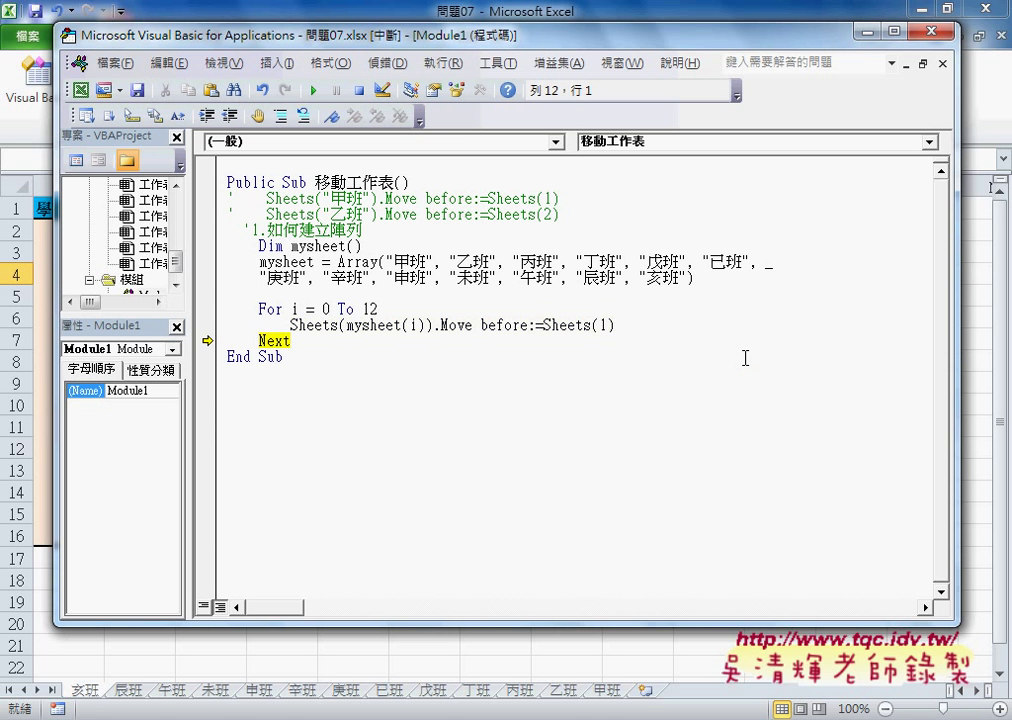
click(607, 325)
double_click(605, 325)
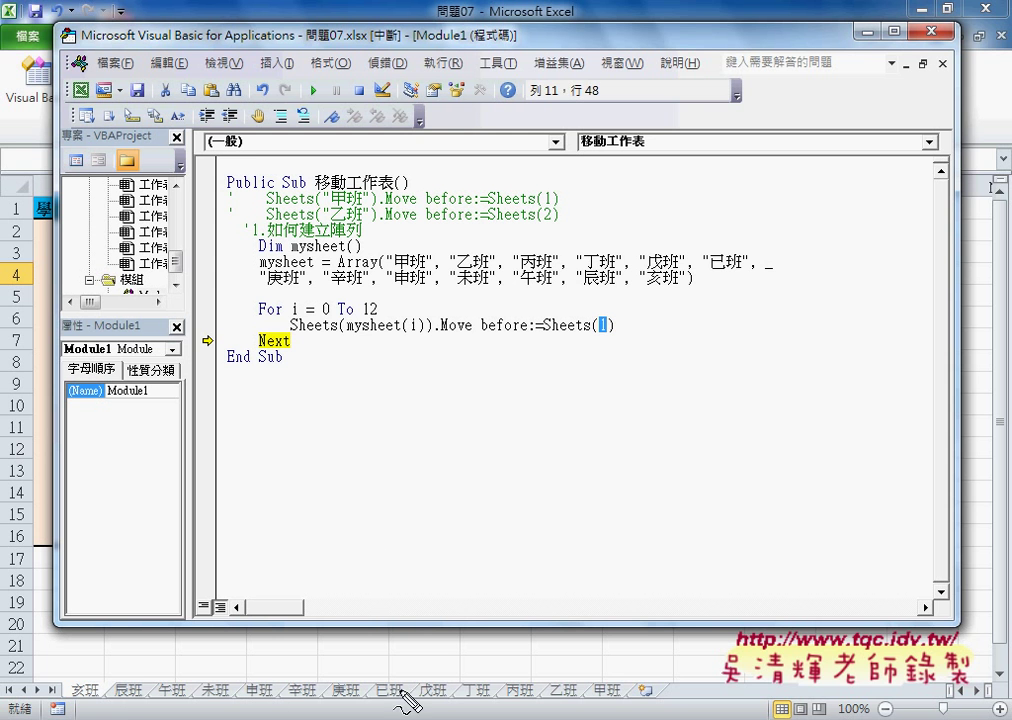
- Let the reversing macro finish, select mysheet on the Dim line, then go to the Google Docs notes
click(608, 690)
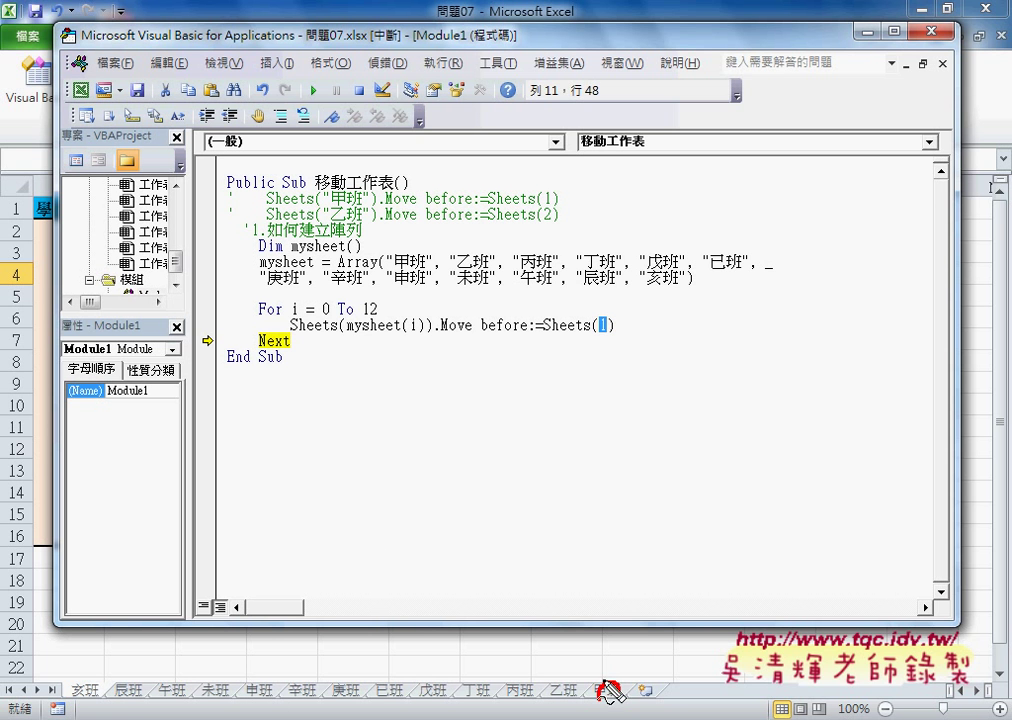
drag(608, 690, 462, 700)
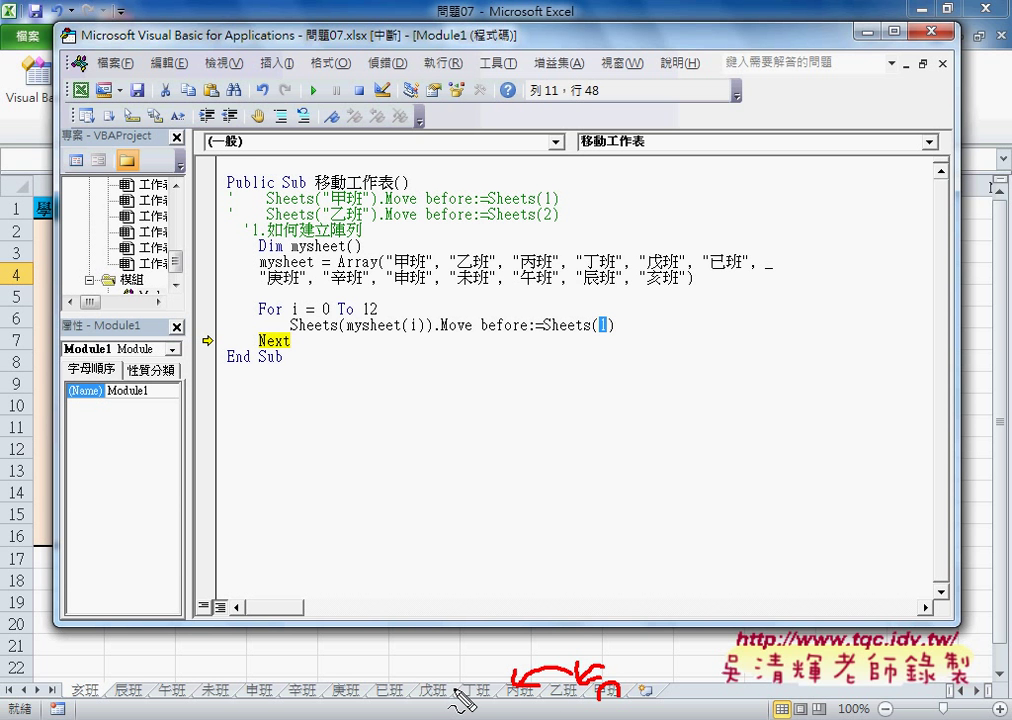
drag(462, 700, 456, 682)
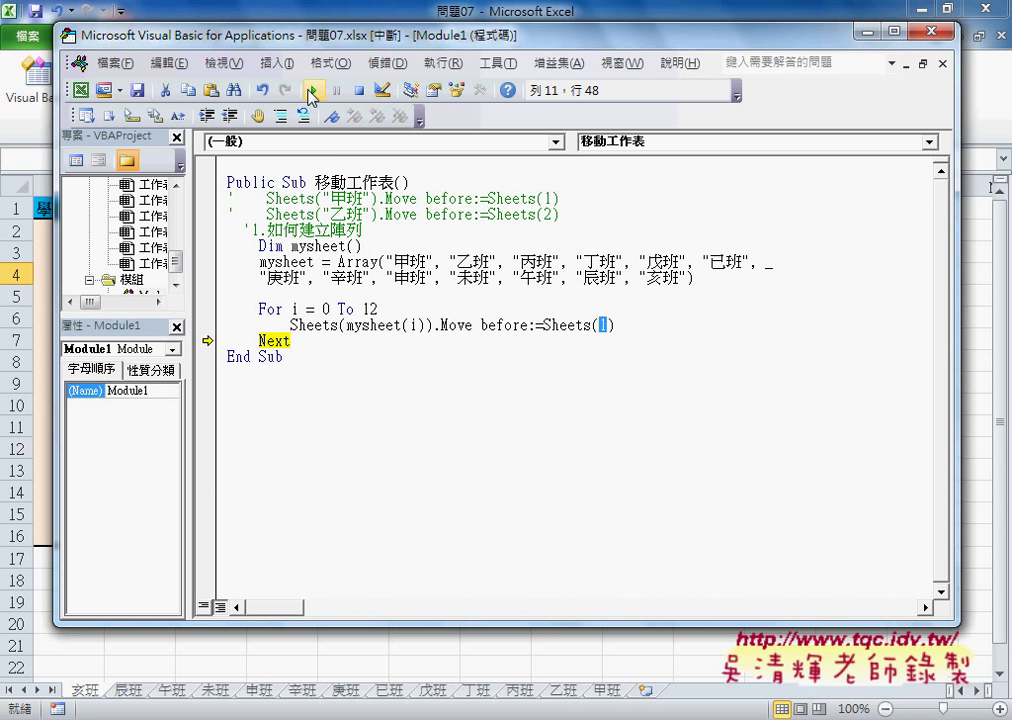
click(313, 90)
key(Right)
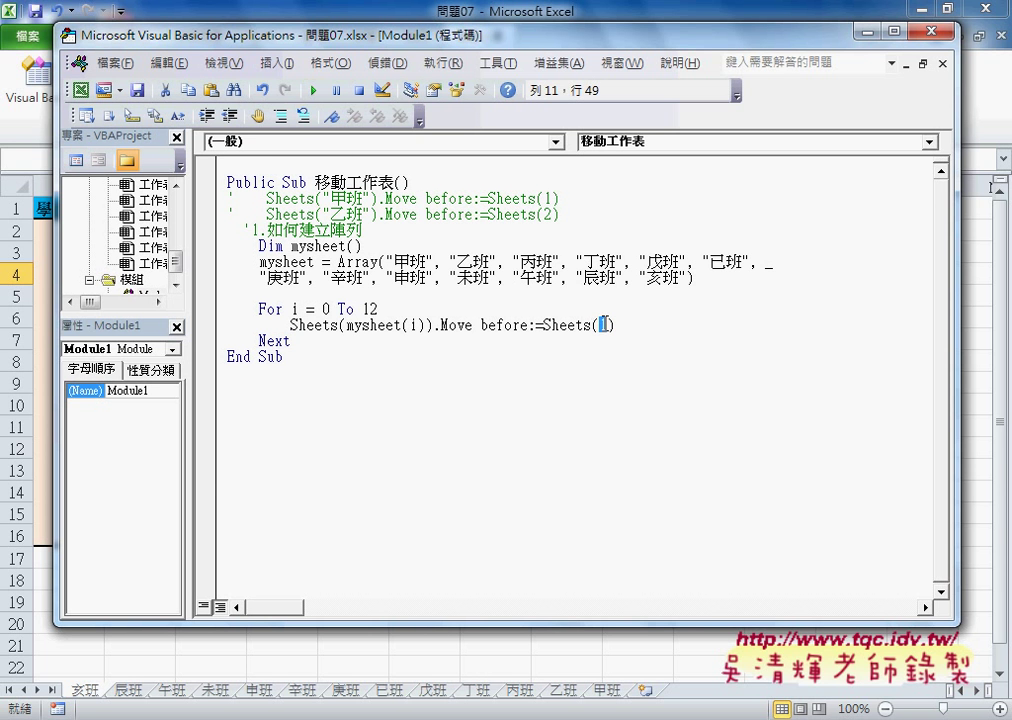
key(Left)
mouse_move(291, 246)
mouse_down()
mouse_move(346, 246)
mouse_move(331, 230)
mouse_up()
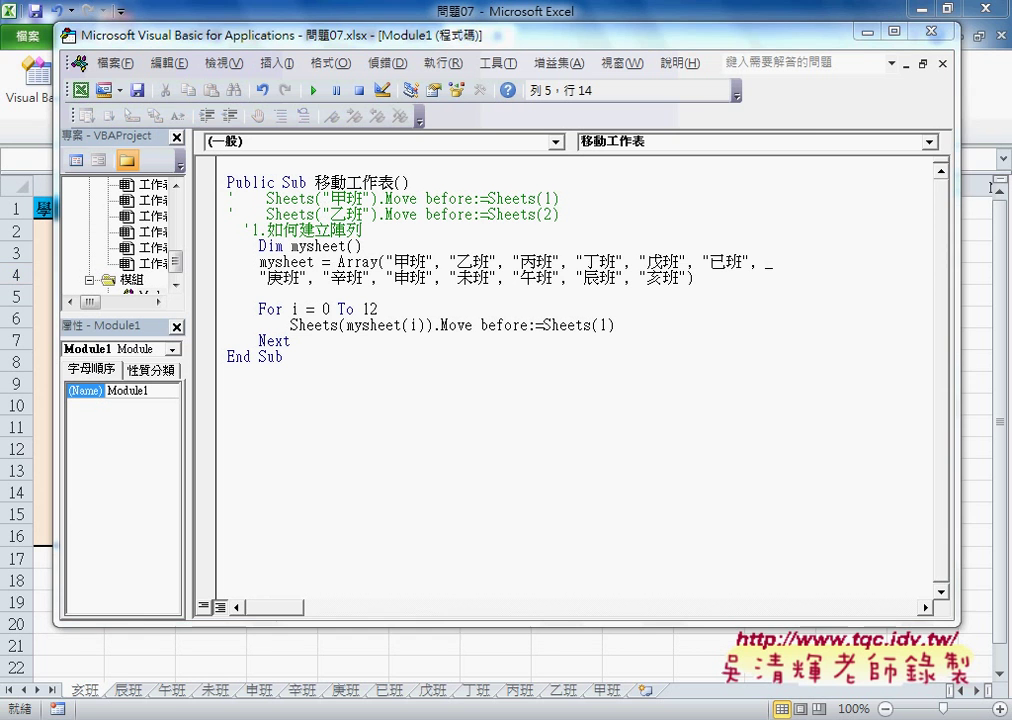
key(alt+Tab)
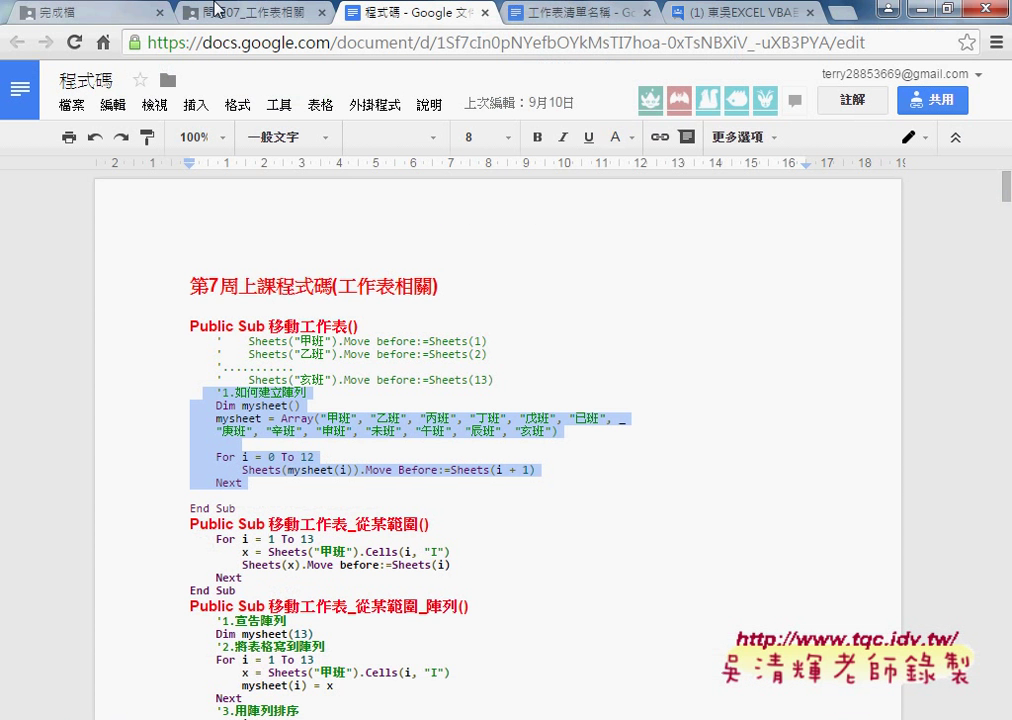
click(186, 12)
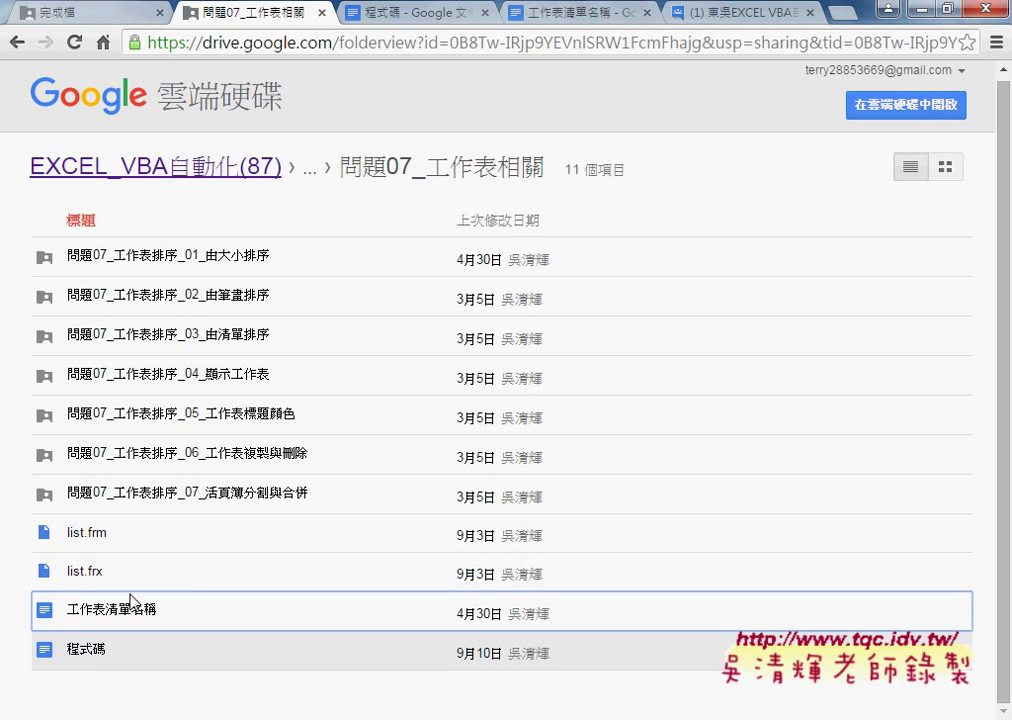
click(463, 13)
click(253, 494)
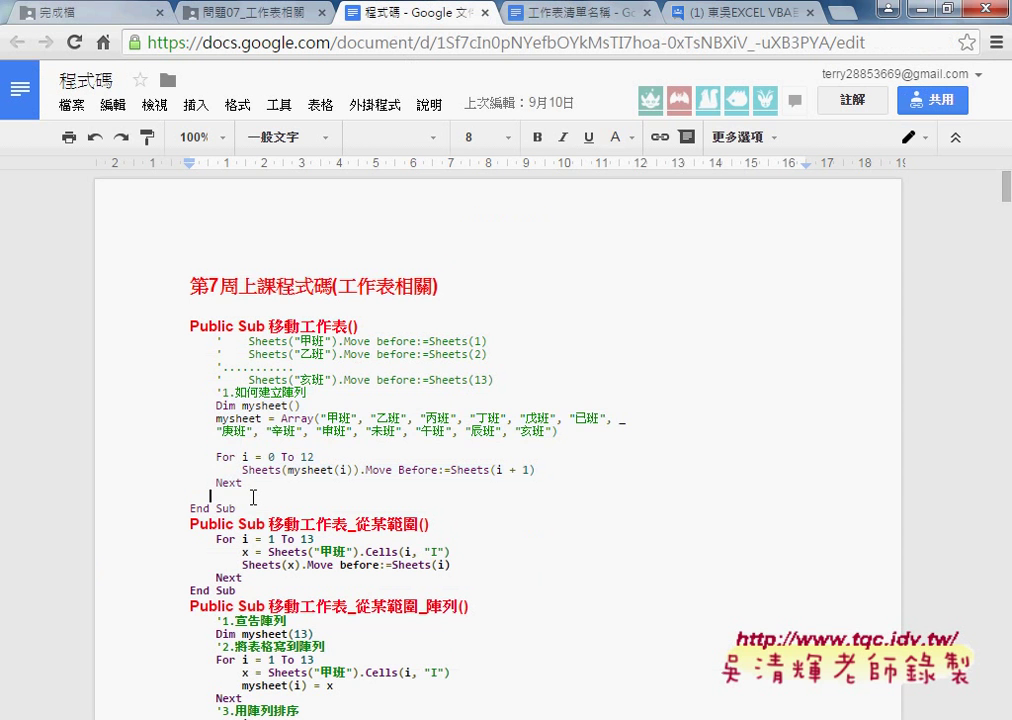
drag(237, 508, 172, 326)
scroll(172, 326, down, 1)
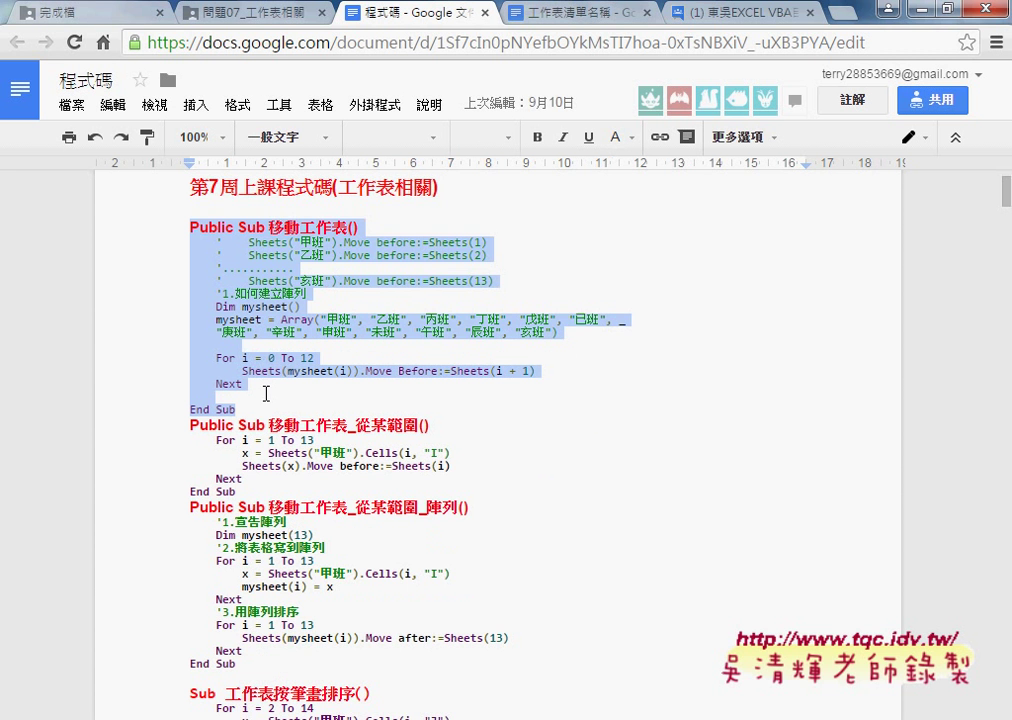
drag(357, 421, 417, 425)
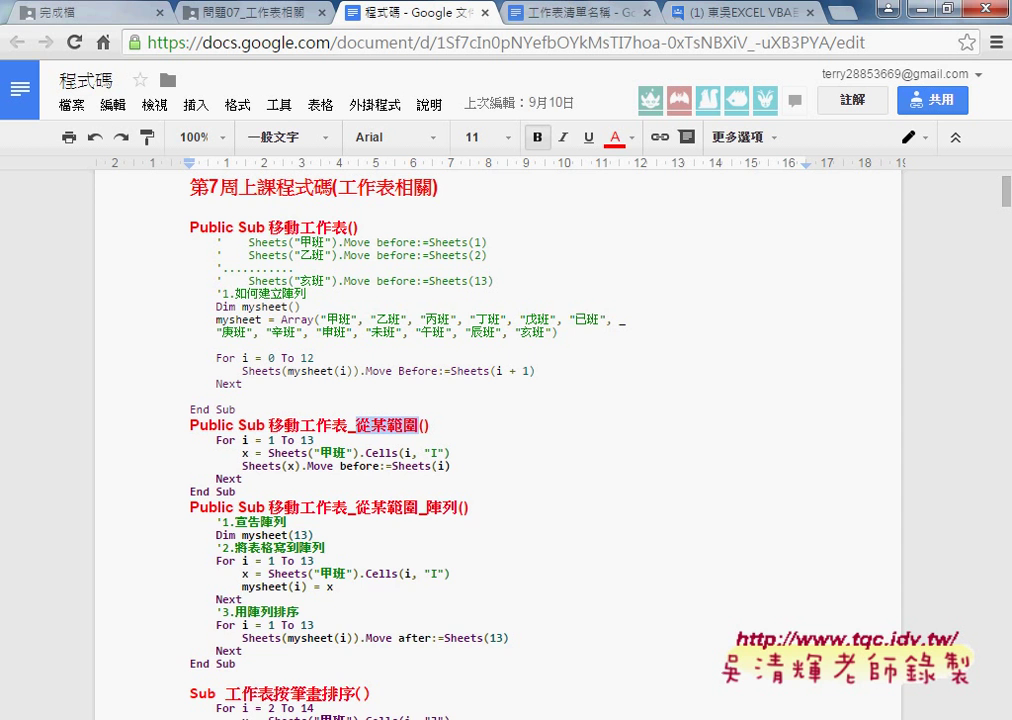
mouse_move(455, 718)
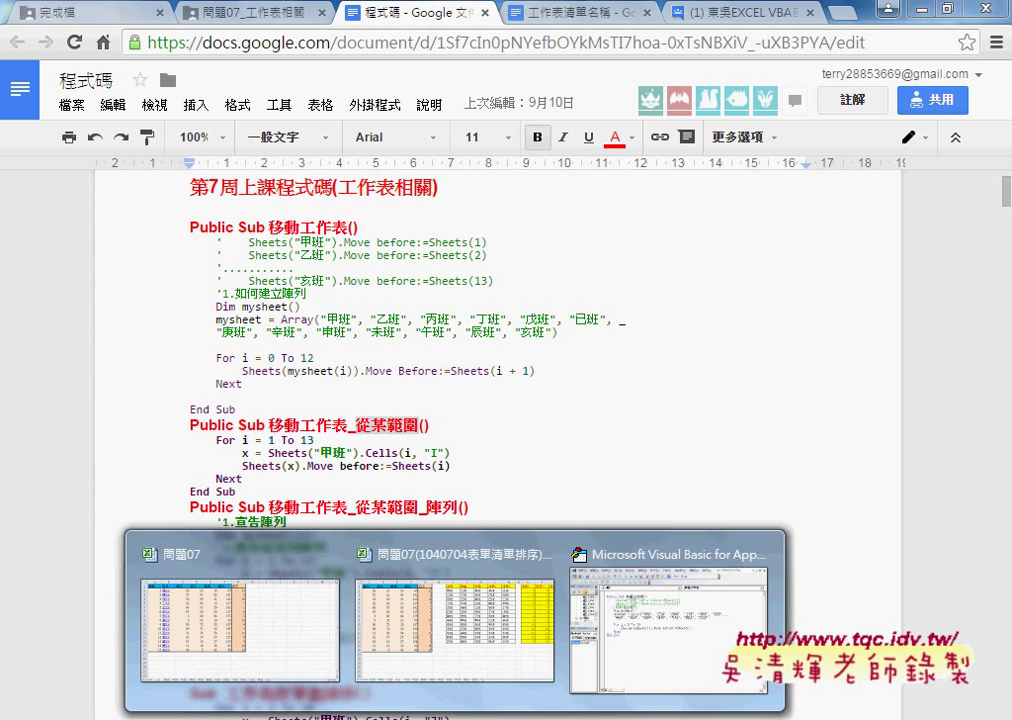
- In the 問題07 workbook, switch to the 甲班 sheet and select cells I1:I15
click(316, 614)
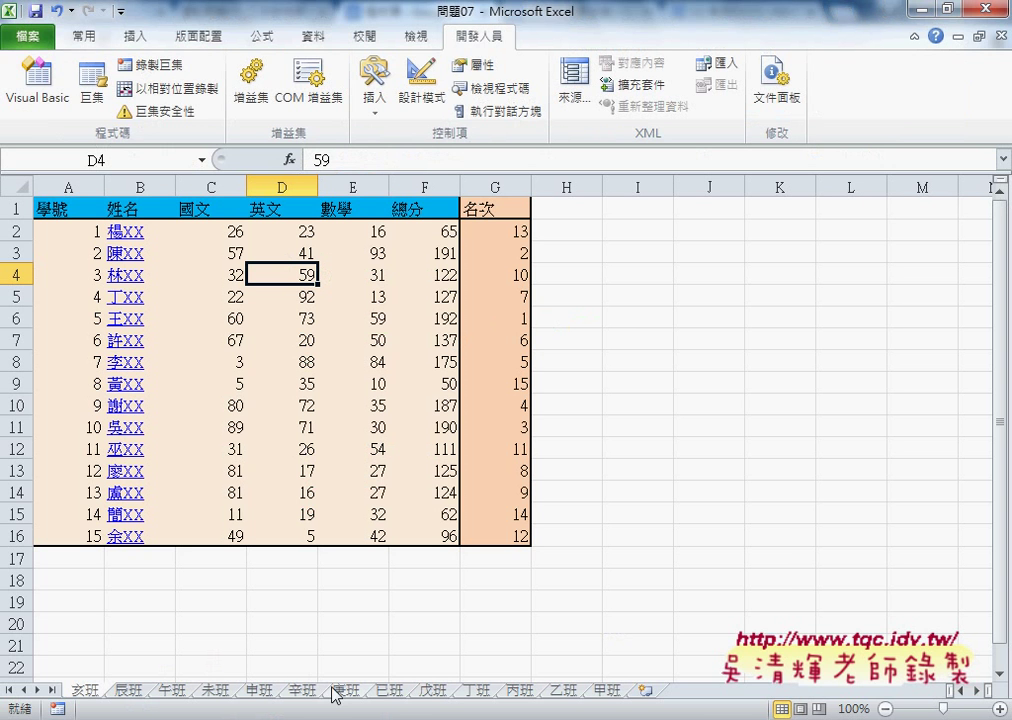
click(606, 690)
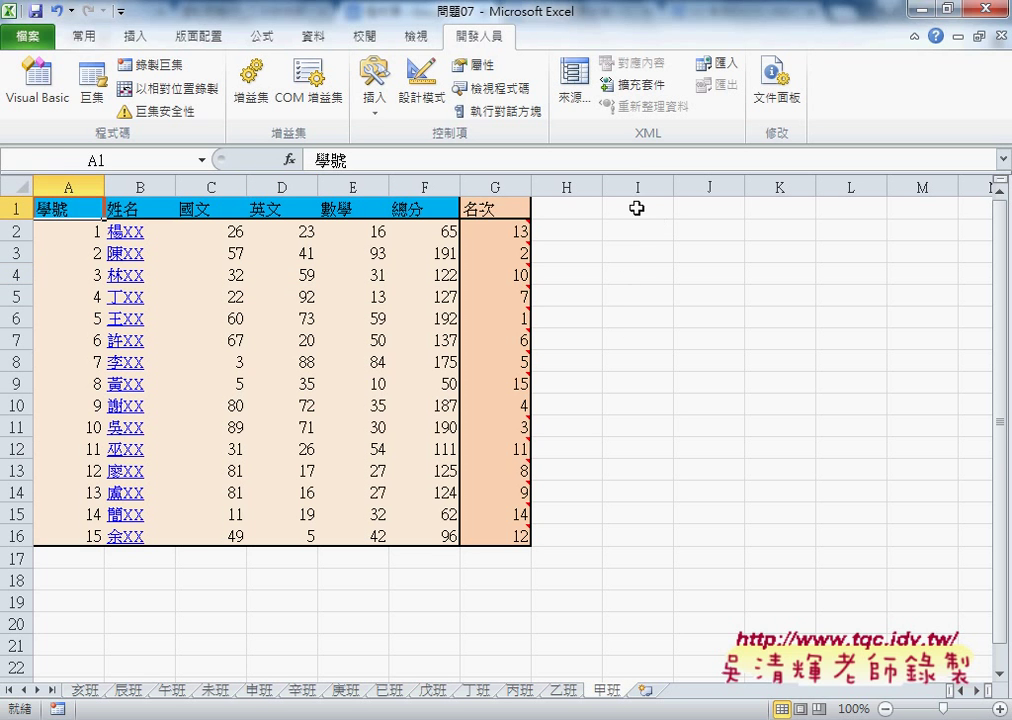
drag(638, 208, 627, 513)
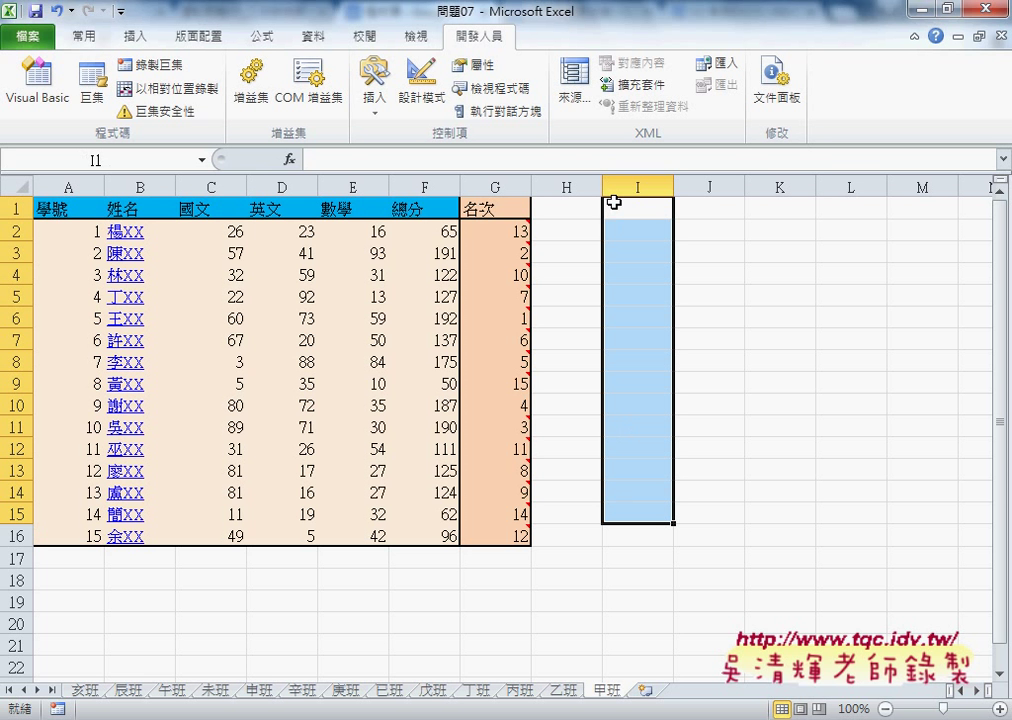